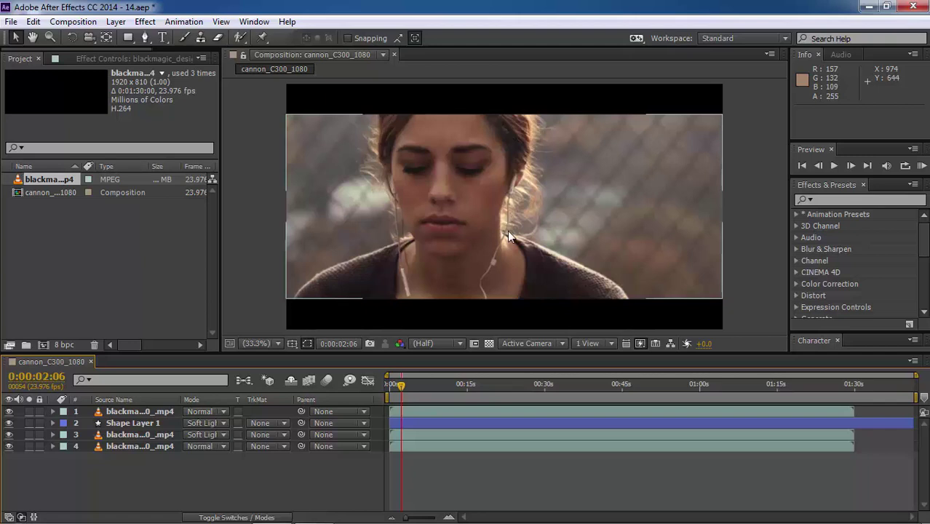
Step: Turn on layer 1's visibility to preview the graded woman footage in cannon_C300_1080
{"action": "left_click", "coordinate": [9, 411]}
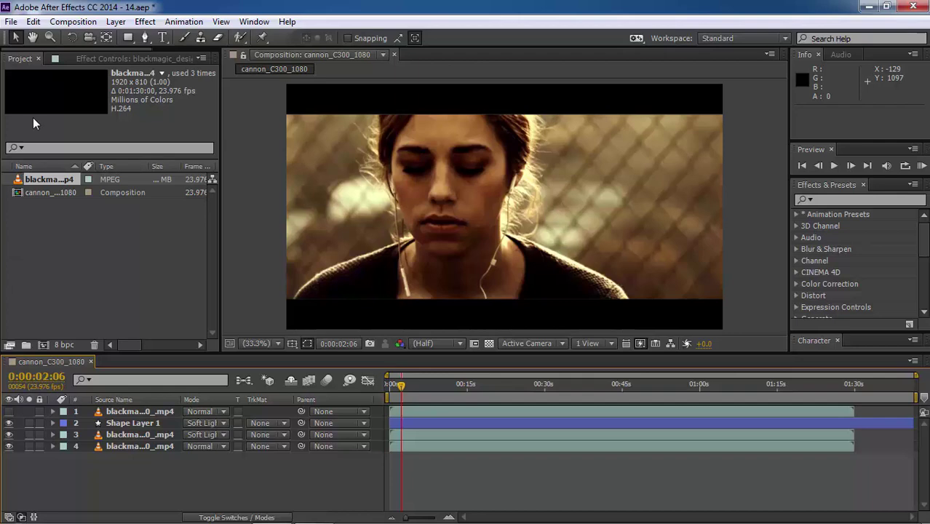
Step: Start a new project without saving the current one
{"action": "left_click", "coordinate": [10, 23]}
{"action": "mouse_move", "coordinate": [43, 35]}
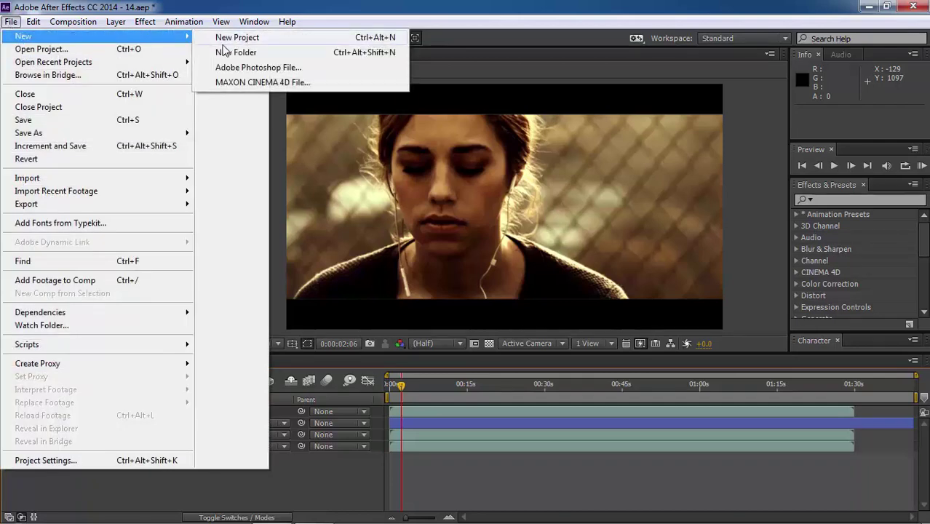
{"action": "left_click", "coordinate": [235, 43]}
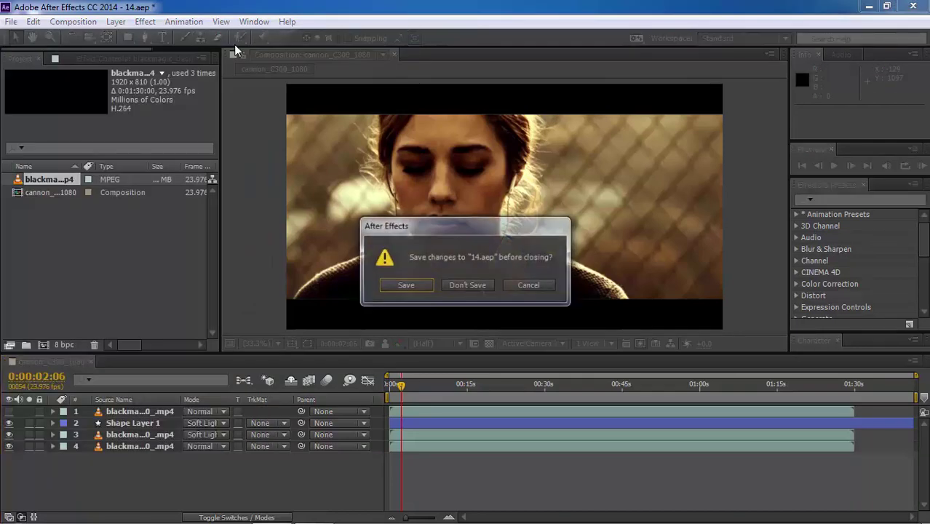
{"action": "left_click", "coordinate": [469, 285]}
Step: Import the footage, build a blackmagic_design_test_1080 comp from it, and scrub to the woman's face
{"action": "double_click", "coordinate": [105, 235]}
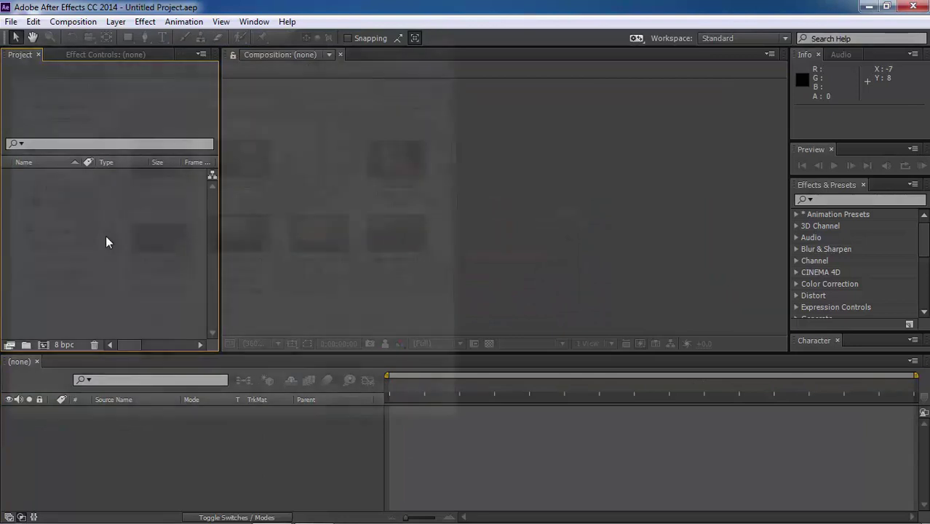
{"action": "left_click_drag", "start_coordinate": [50, 178], "coordinate": [118, 418]}
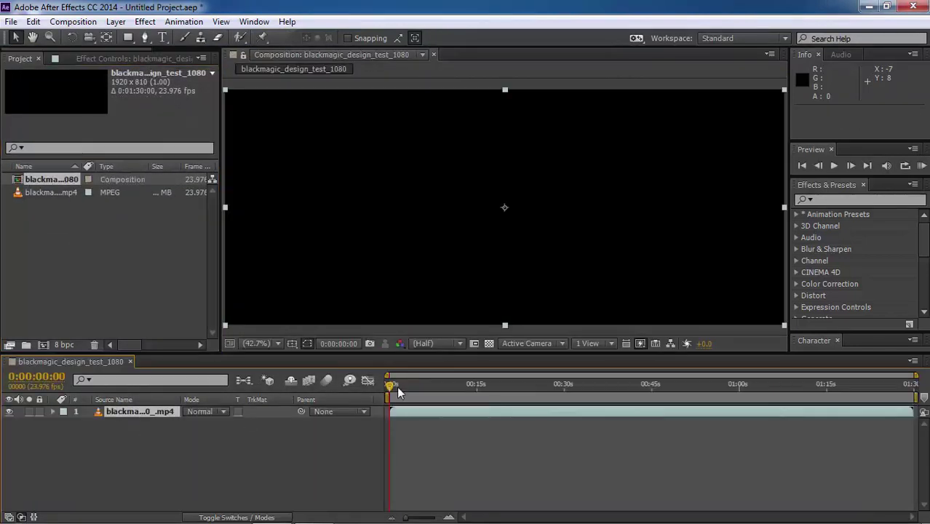
{"action": "left_click_drag", "start_coordinate": [390, 384], "coordinate": [404, 390]}
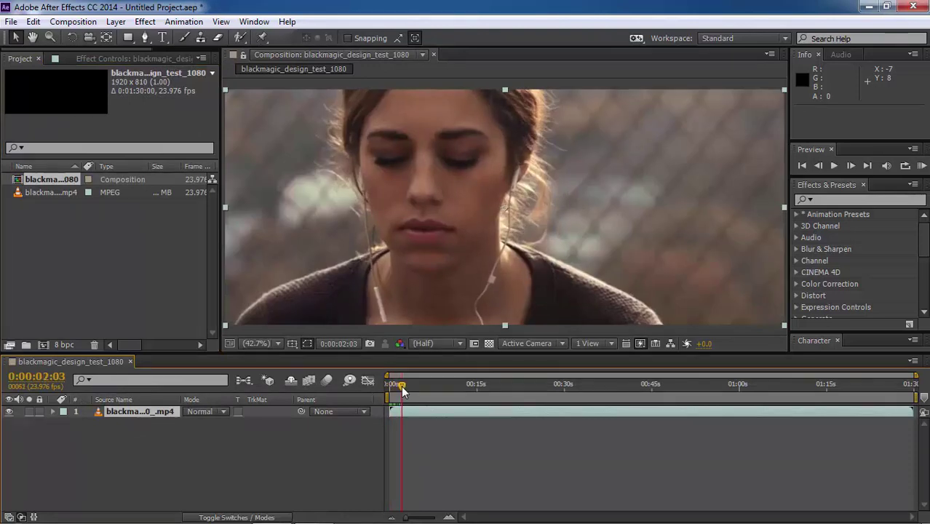
Step: Find and apply SA Color Finesse 3 via an 'sa' search, then open its Full Interface
{"action": "left_click", "coordinate": [837, 200]}
{"action": "type", "text": "sa"}
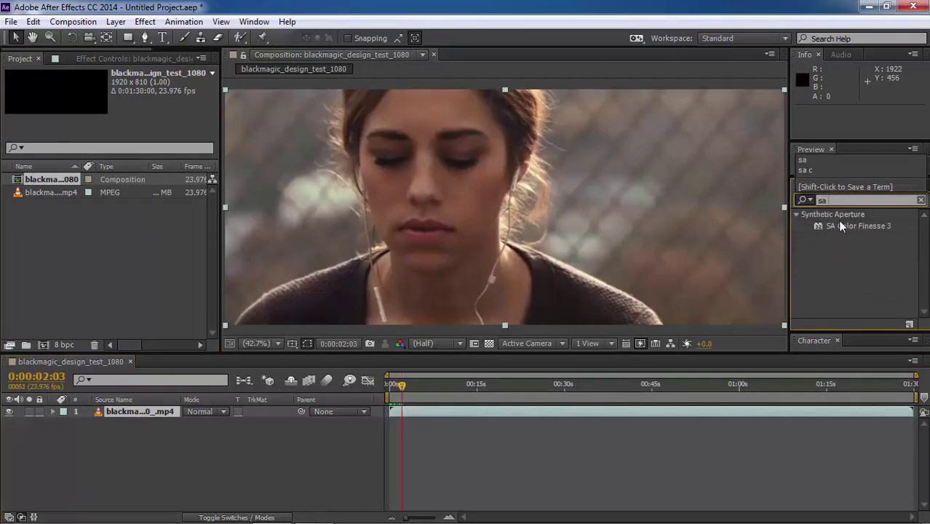
{"action": "left_click_drag", "start_coordinate": [838, 222], "coordinate": [665, 228]}
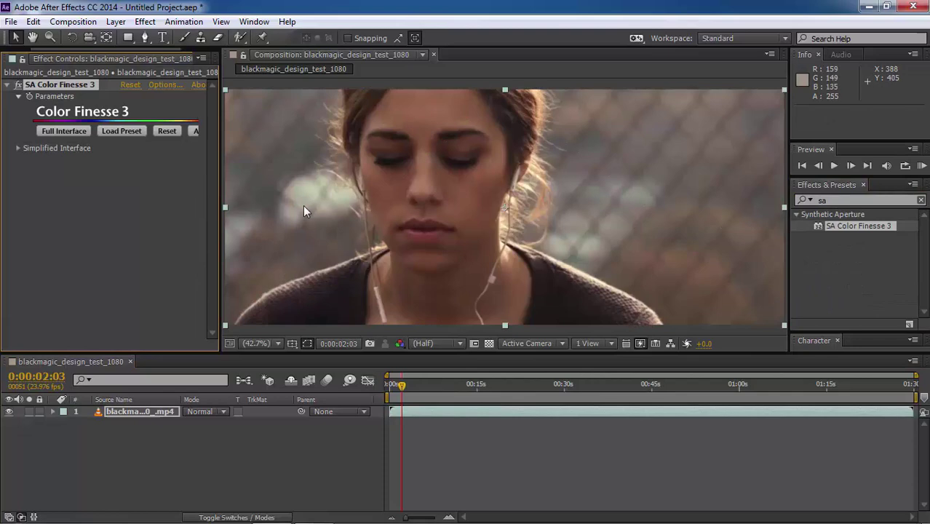
{"action": "left_click", "coordinate": [73, 133]}
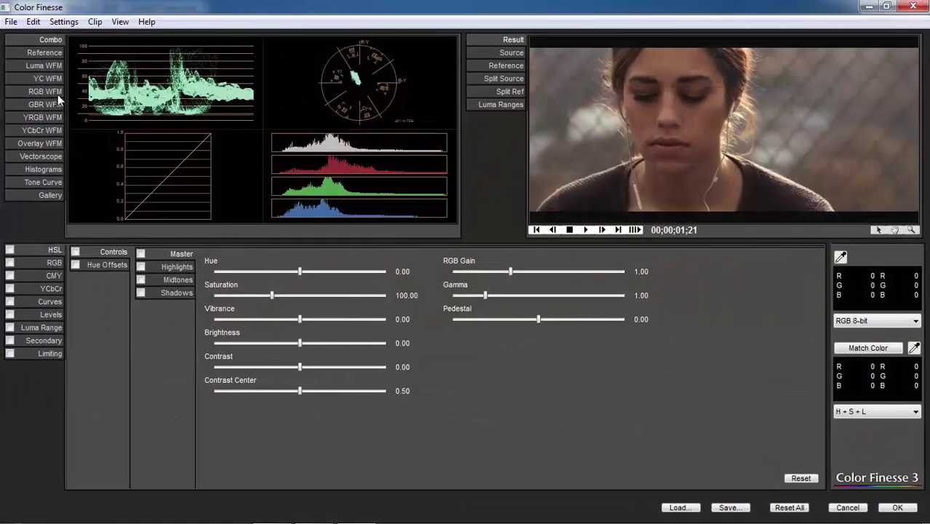
Step: Display the full-size RGB waveform and lower the RGB Master Pedestal to -0.08
{"action": "left_click", "coordinate": [58, 94]}
{"action": "left_click", "coordinate": [54, 264]}
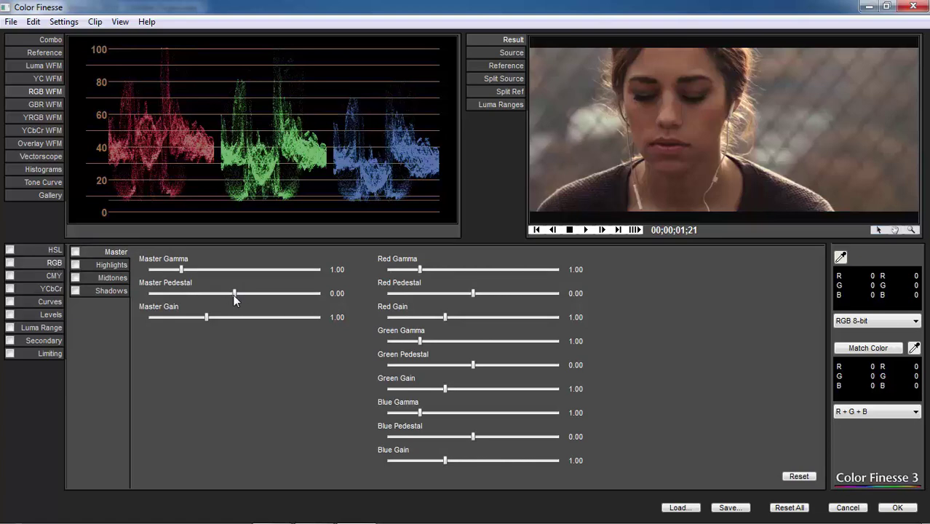
{"action": "left_click_drag", "start_coordinate": [234, 294], "coordinate": [226, 293]}
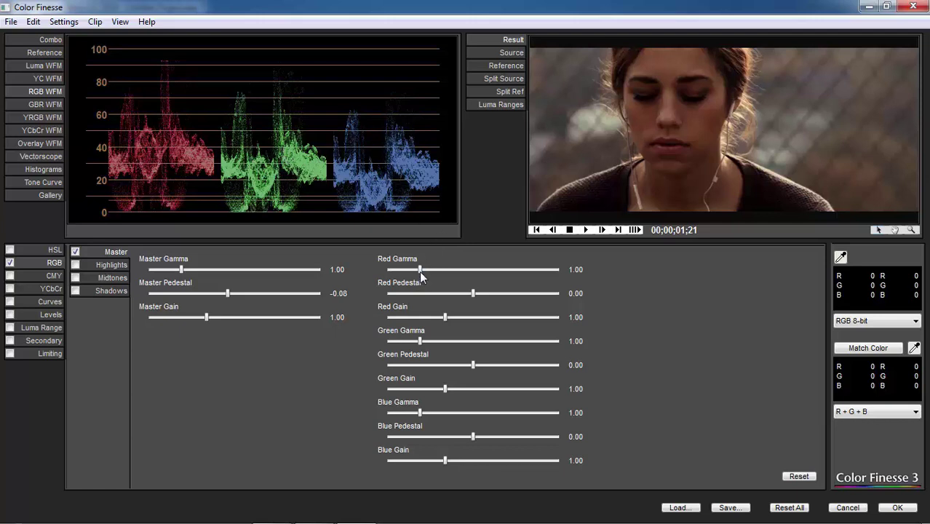
Step: Raise Red Gamma to 1.14, Red Gain to 1.08, Green Gamma to 1.06 and Green Gain to 1.15
{"action": "left_click_drag", "start_coordinate": [421, 274], "coordinate": [425, 275]}
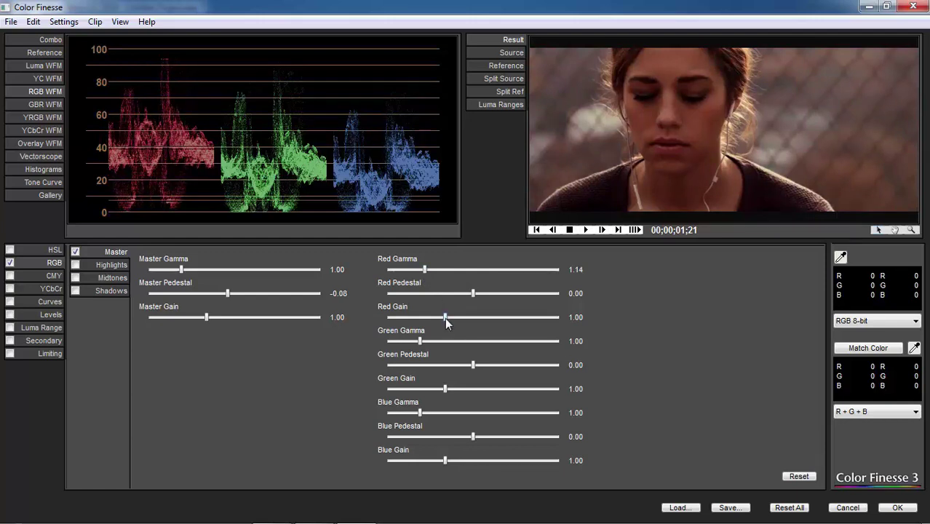
{"action": "left_click_drag", "start_coordinate": [445, 318], "coordinate": [449, 318]}
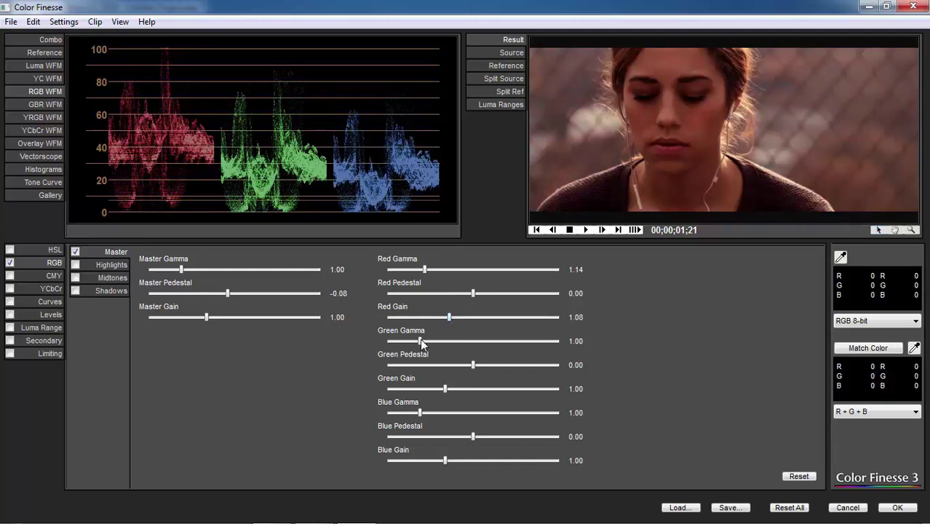
{"action": "left_click_drag", "start_coordinate": [419, 341], "coordinate": [422, 341]}
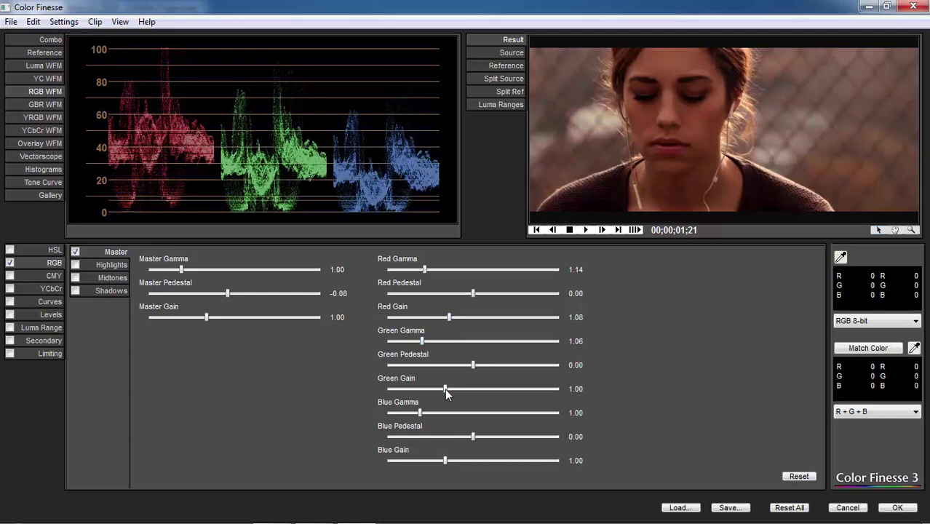
{"action": "left_click_drag", "start_coordinate": [444, 389], "coordinate": [449, 393]}
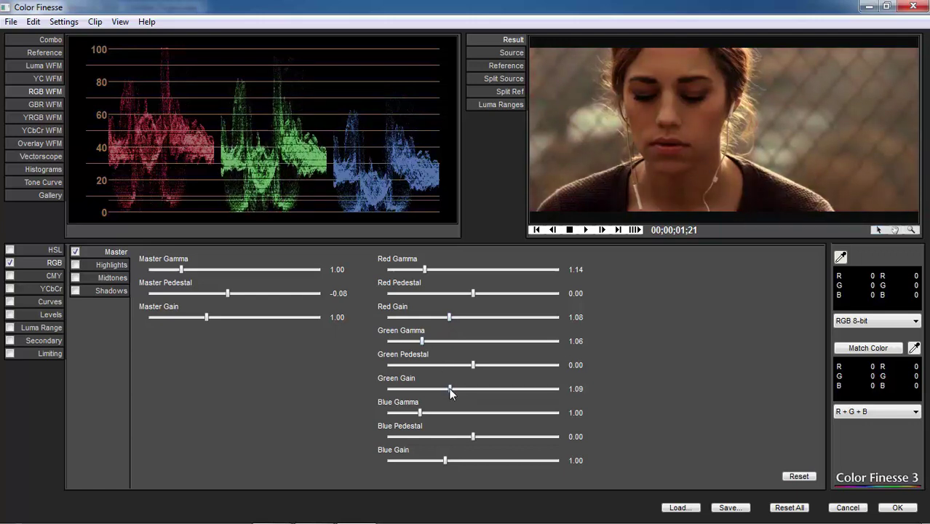
{"action": "left_click_drag", "start_coordinate": [450, 393], "coordinate": [453, 393]}
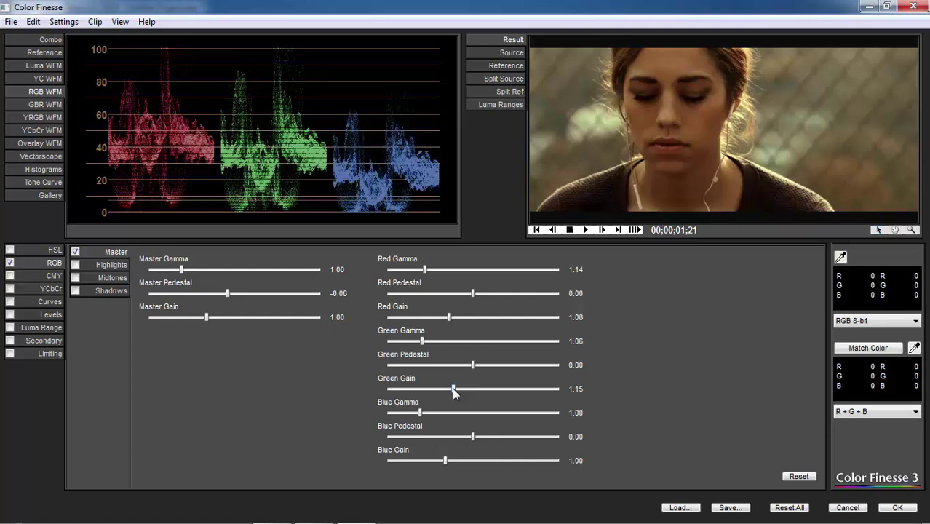
Step: Set Midtones master gamma 1.12, pedestal -0.22 and gain 1.75, toggling the correction to compare
{"action": "left_click", "coordinate": [122, 279]}
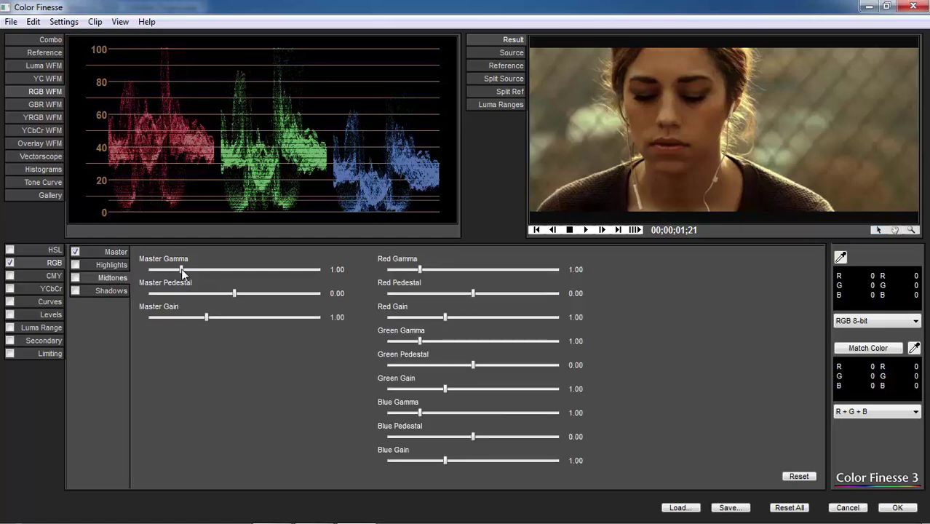
{"action": "left_click_drag", "start_coordinate": [182, 270], "coordinate": [186, 270]}
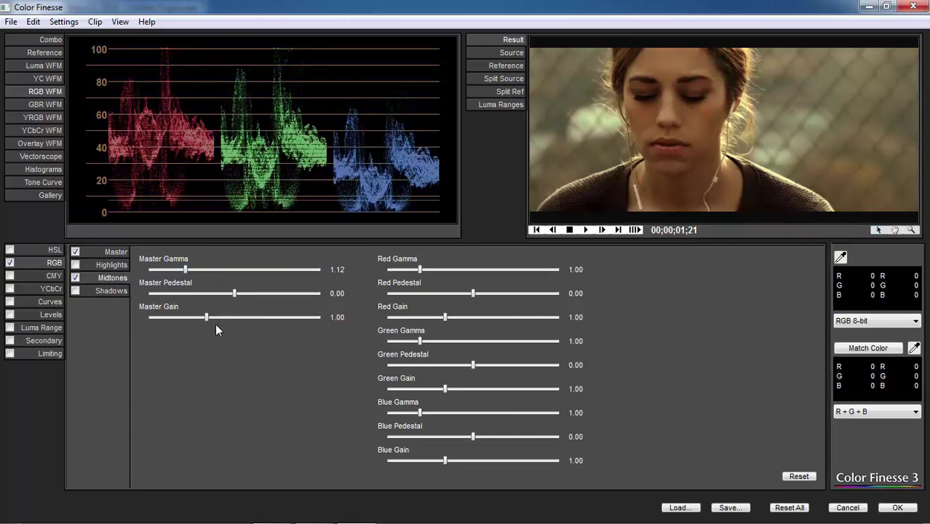
{"action": "left_click_drag", "start_coordinate": [207, 317], "coordinate": [215, 296]}
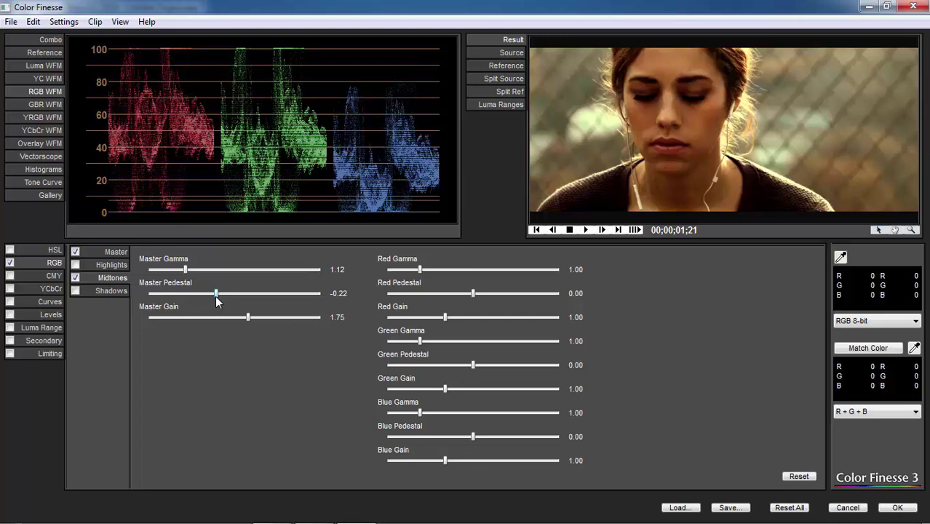
{"action": "left_click", "coordinate": [74, 278]}
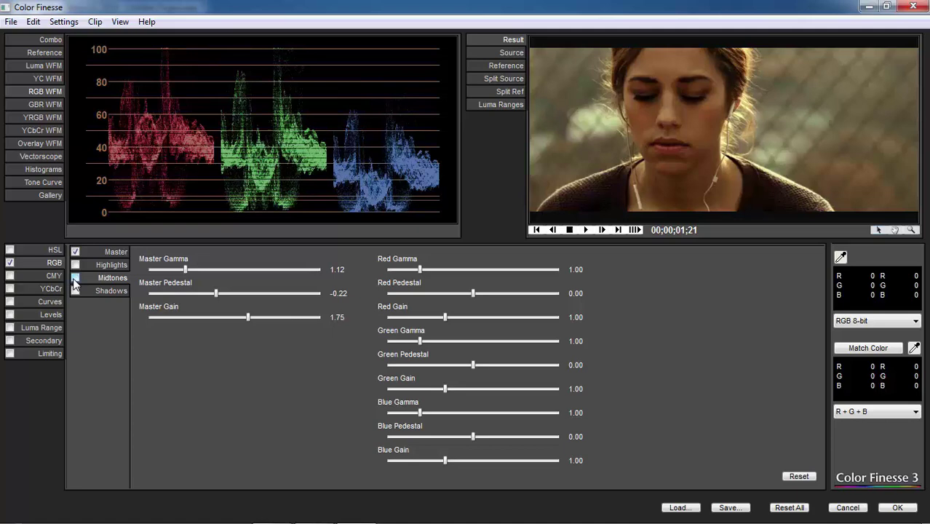
{"action": "left_click", "coordinate": [74, 279]}
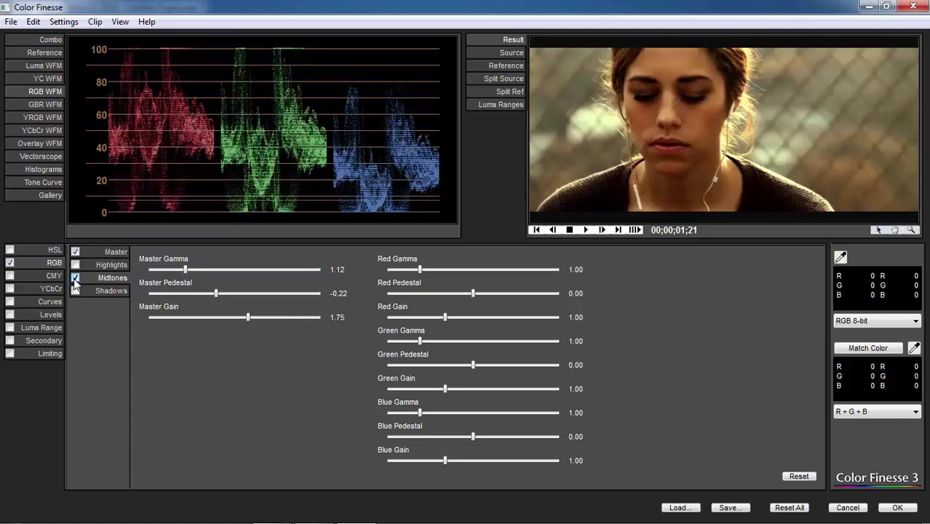
Step: Set Shadows master gamma 0.90, pedestal -0.04 and gain 1.11, then compare Source against Result
{"action": "left_click", "coordinate": [98, 291]}
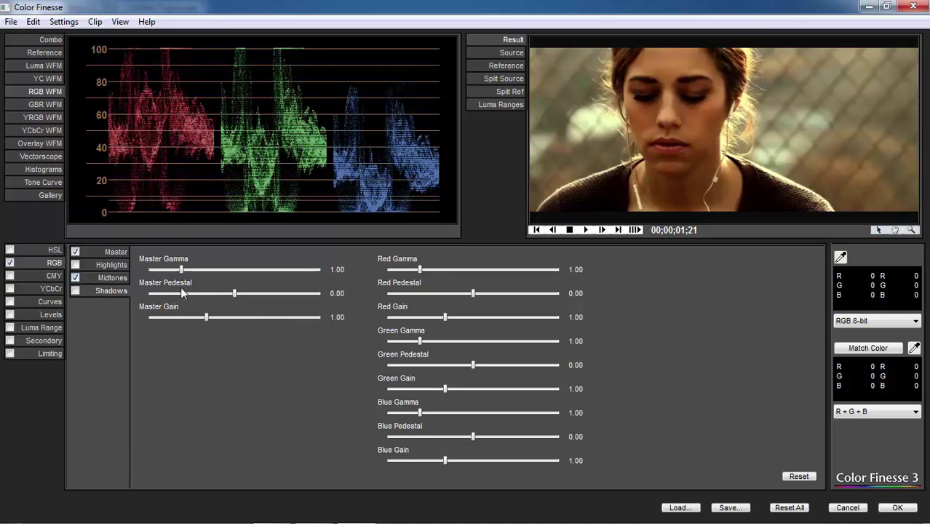
{"action": "left_click_drag", "start_coordinate": [182, 269], "coordinate": [178, 270]}
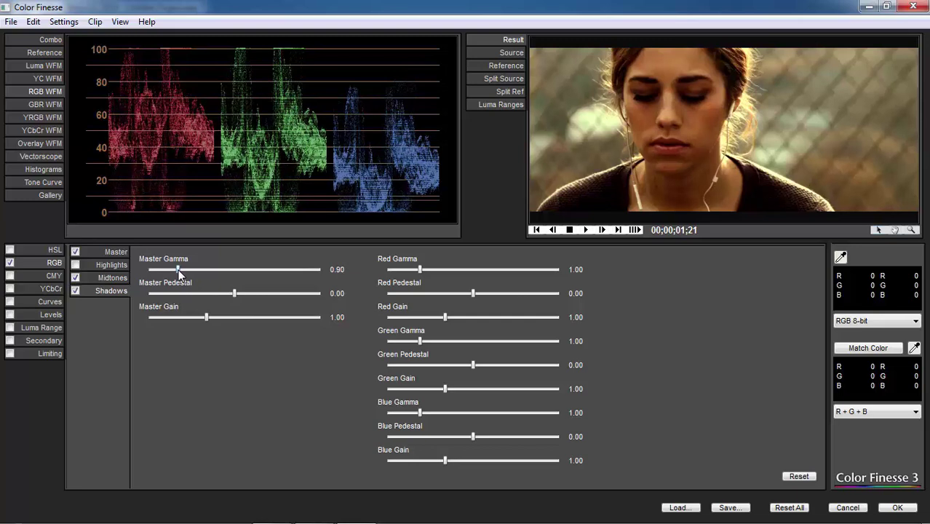
{"action": "left_click_drag", "start_coordinate": [206, 318], "coordinate": [232, 297]}
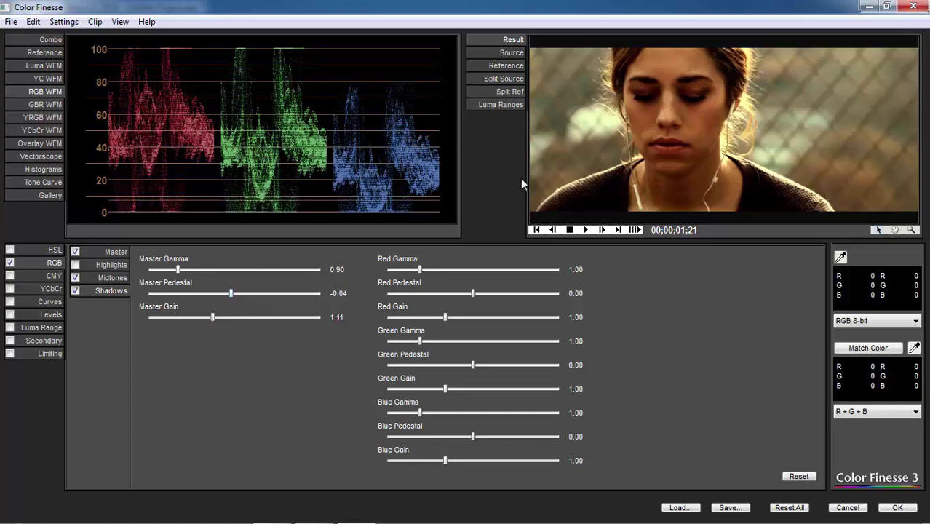
{"action": "left_click", "coordinate": [492, 55]}
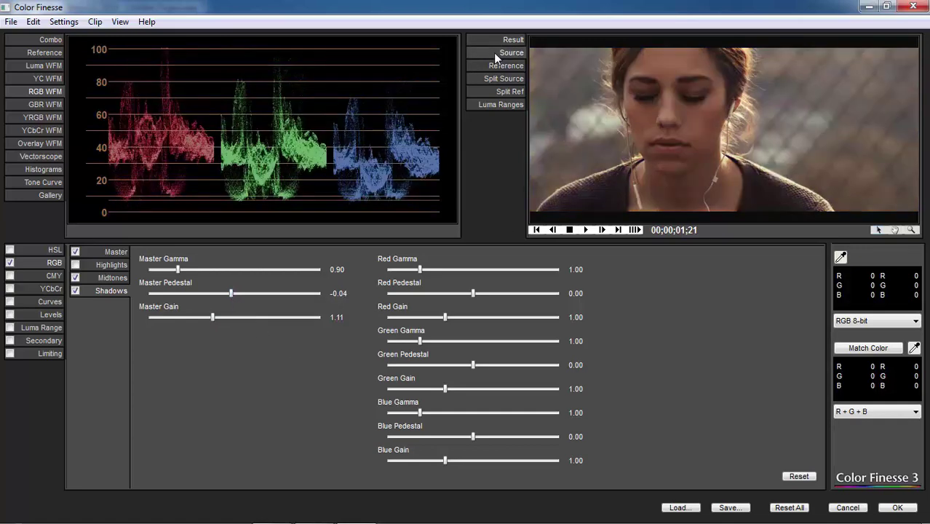
{"action": "left_click", "coordinate": [504, 40]}
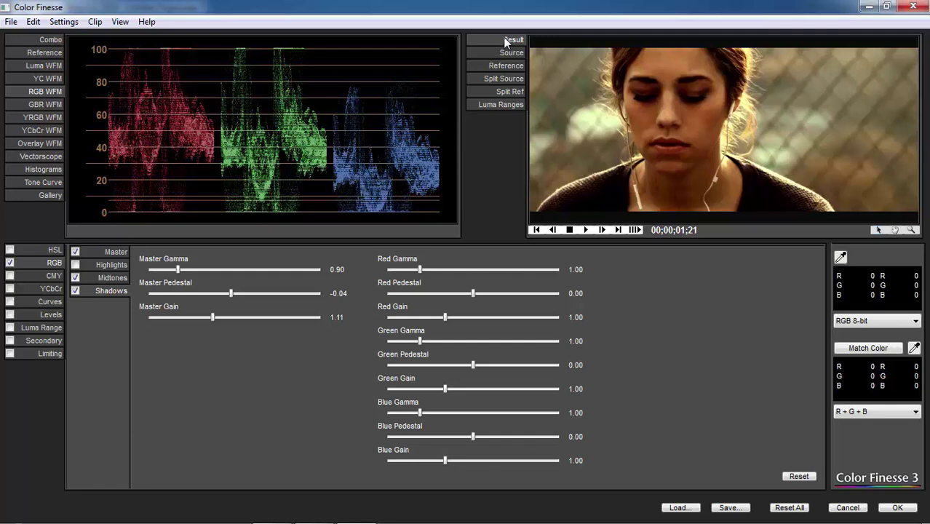
Step: In HSL, try master saturation 70 and undo it, then set Shadows saturation to 50
{"action": "left_click", "coordinate": [61, 251]}
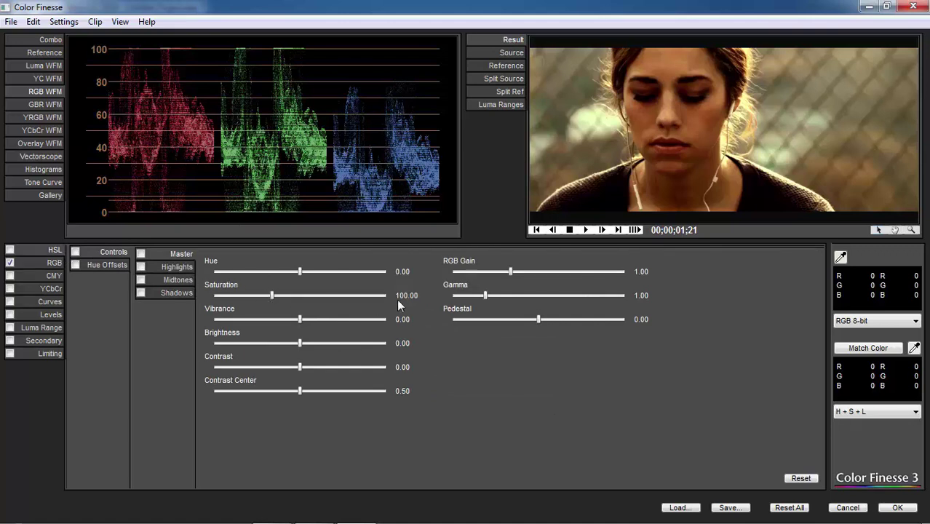
{"action": "type", "text": "70"}
{"action": "key", "text": "Return"}
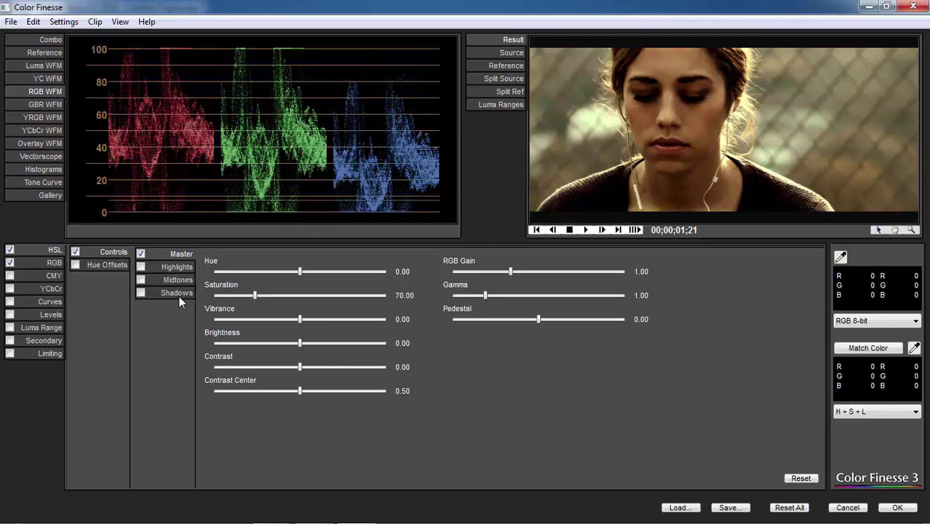
{"action": "key", "text": "ctrl+z"}
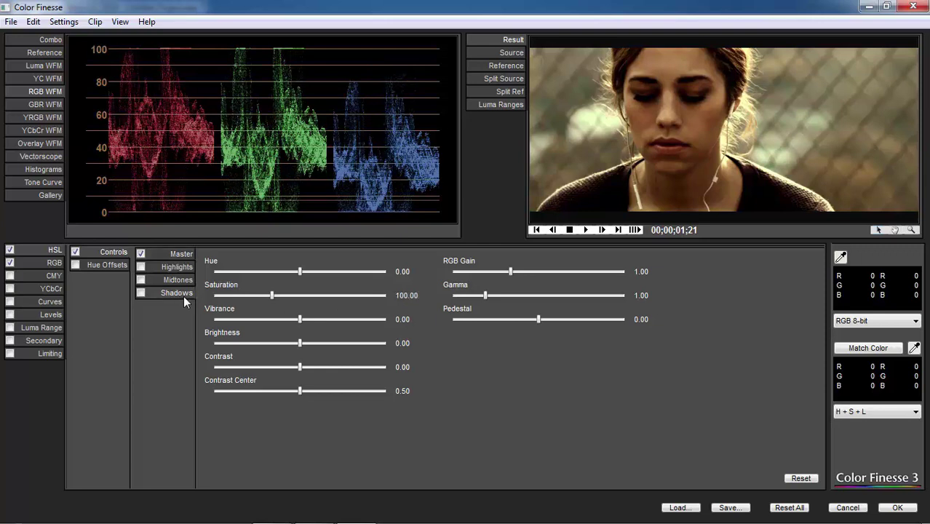
{"action": "left_click", "coordinate": [400, 299]}
{"action": "type", "text": "50"}
{"action": "key", "text": "Return"}
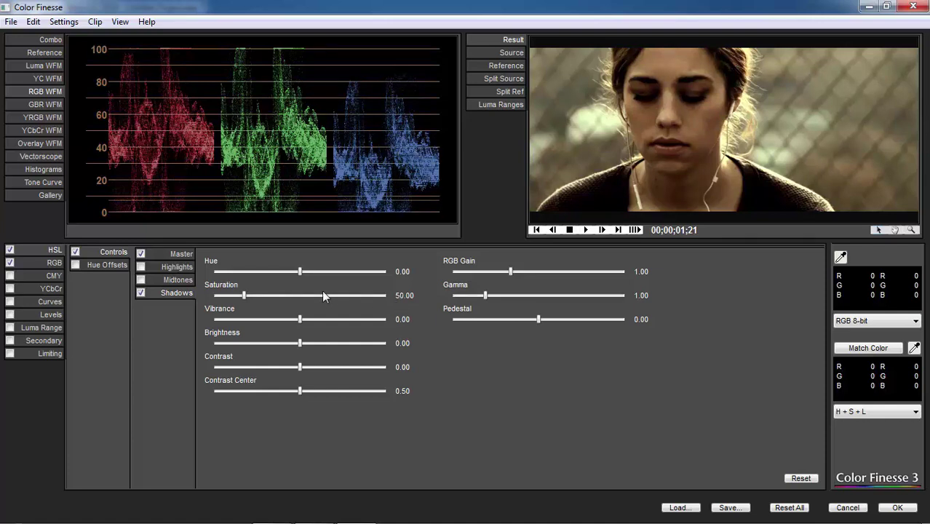
Step: Offset the Midtones hue wheel to Hue 329.79 with Strength 0.40
{"action": "left_click", "coordinate": [109, 264]}
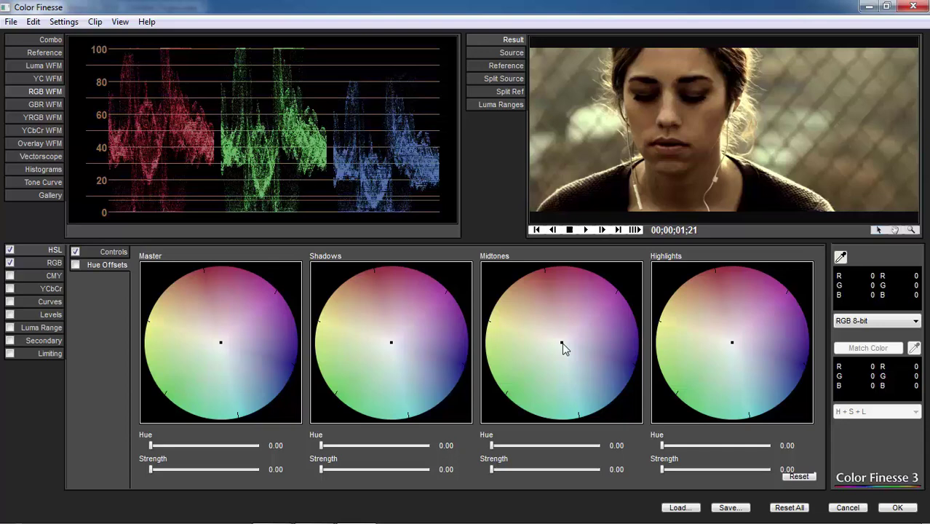
{"action": "left_click_drag", "start_coordinate": [561, 348], "coordinate": [541, 325]}
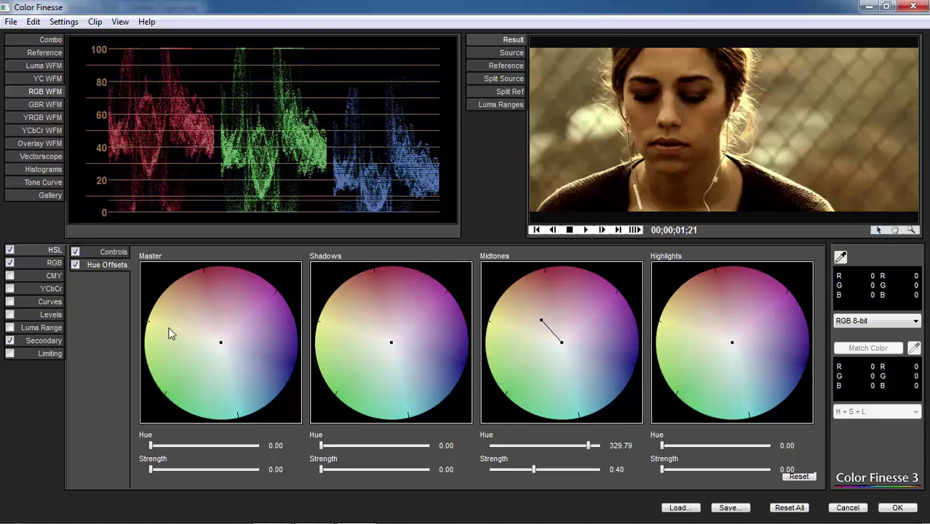
Step: In Levels, nudge the Blue channel midpoint slightly left and enable the Blue correction
{"action": "left_click", "coordinate": [52, 315]}
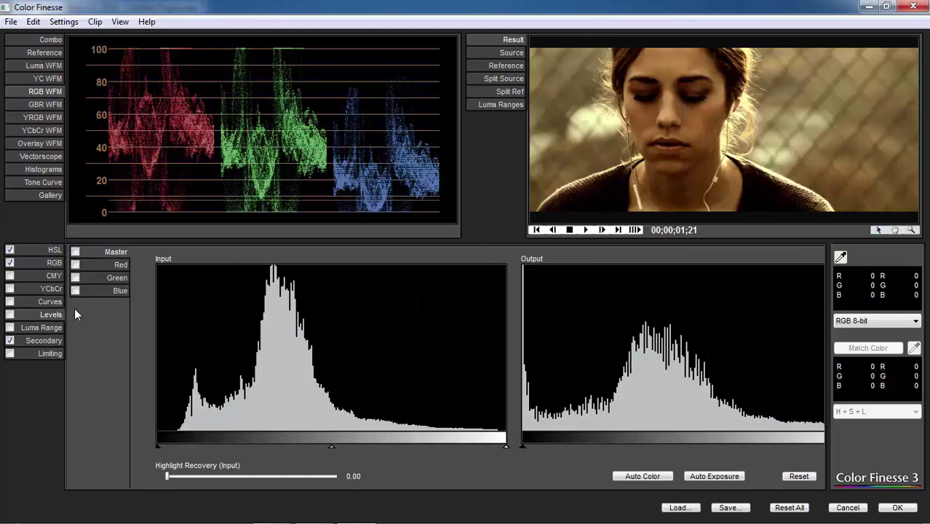
{"action": "left_click", "coordinate": [115, 293]}
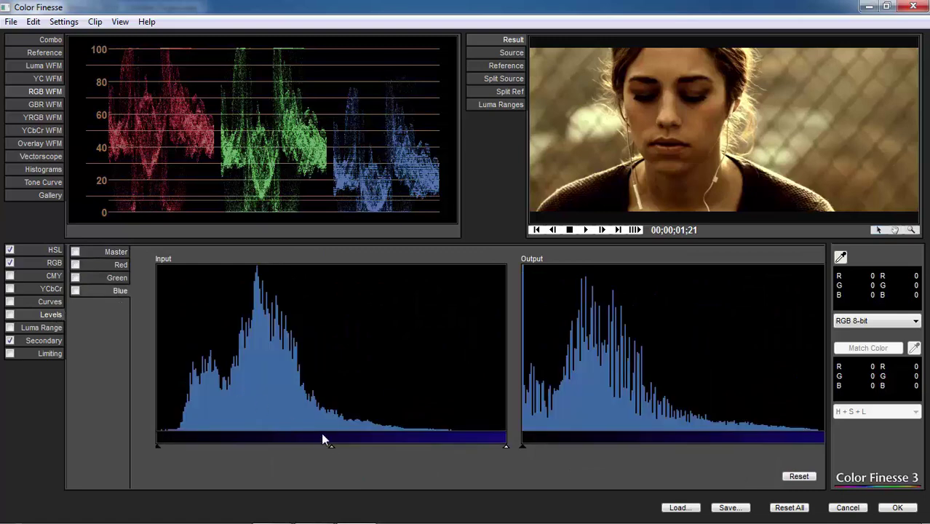
{"action": "left_click_drag", "start_coordinate": [329, 446], "coordinate": [327, 446]}
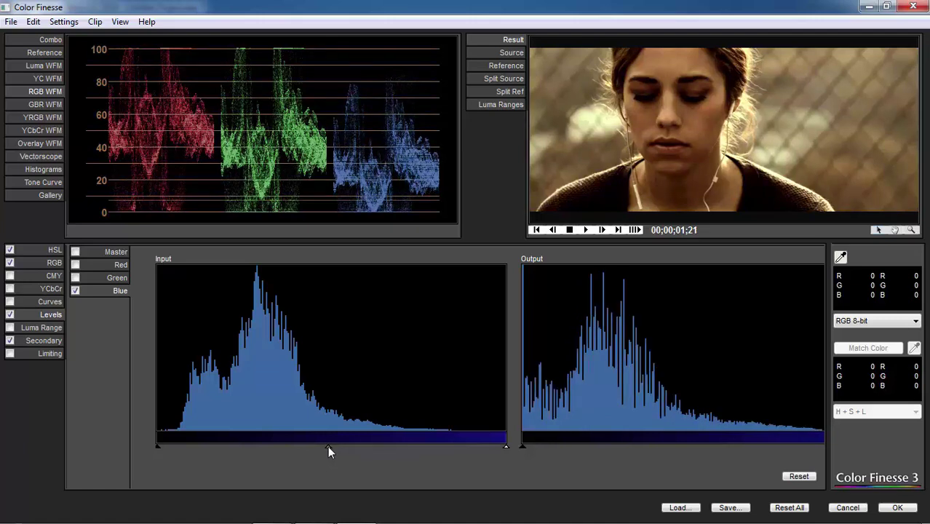
{"action": "left_click", "coordinate": [75, 290]}
Step: Accept the Color Finesse grade with OK and jump to the bridge shot at 0:00:31:03
{"action": "left_click", "coordinate": [892, 508]}
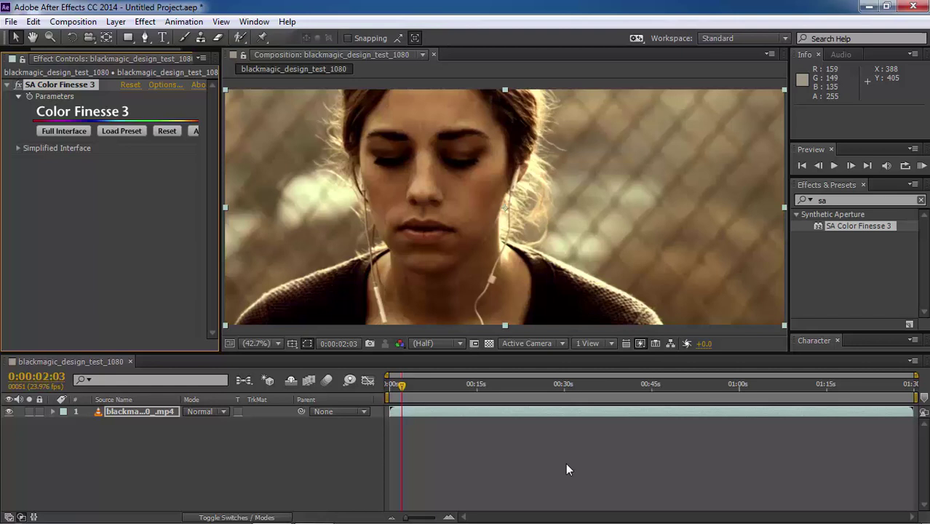
{"action": "left_click", "coordinate": [571, 392]}
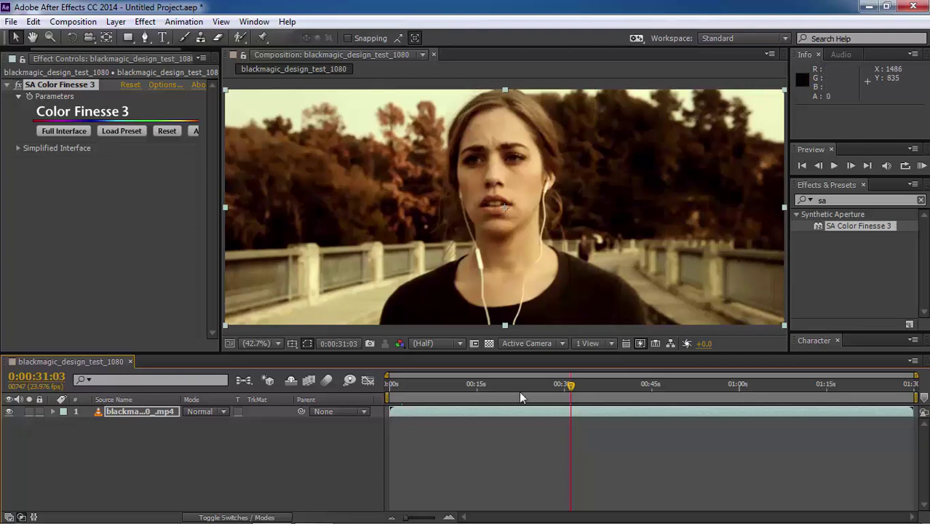
Step: Duplicate the clip layer and open Color Finesse's full grading interface on the copy
{"action": "left_click", "coordinate": [499, 410]}
{"action": "key", "text": "ctrl+d"}
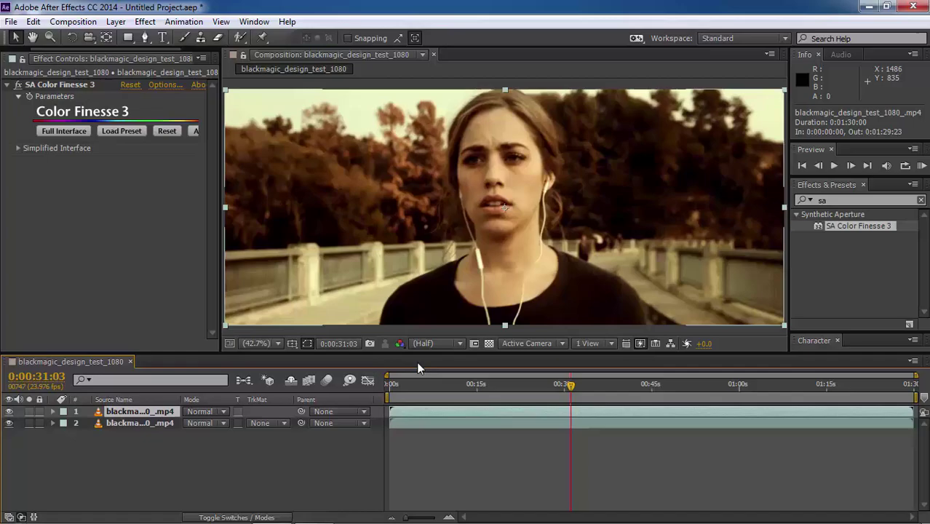
{"action": "left_click", "coordinate": [75, 132]}
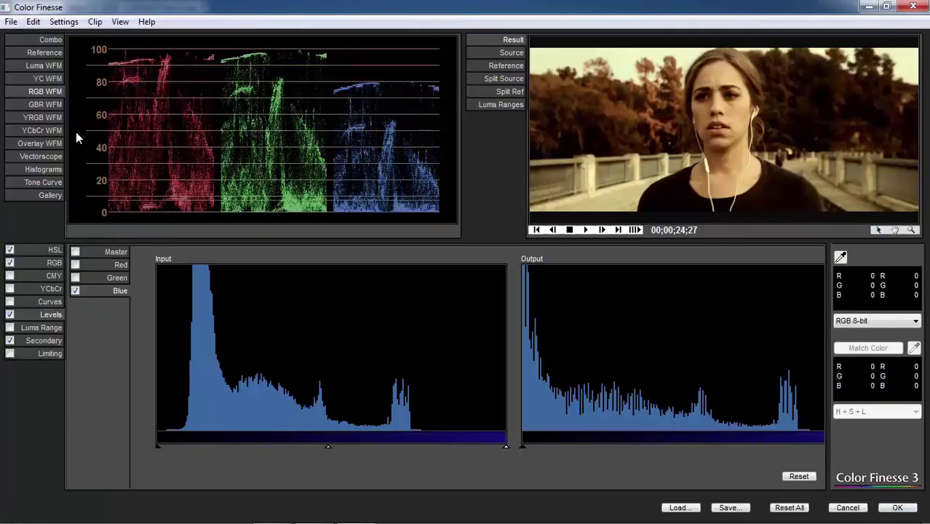
Step: Set the HSL Midtones saturation to 0.00 to desaturate the image
{"action": "left_click", "coordinate": [55, 263]}
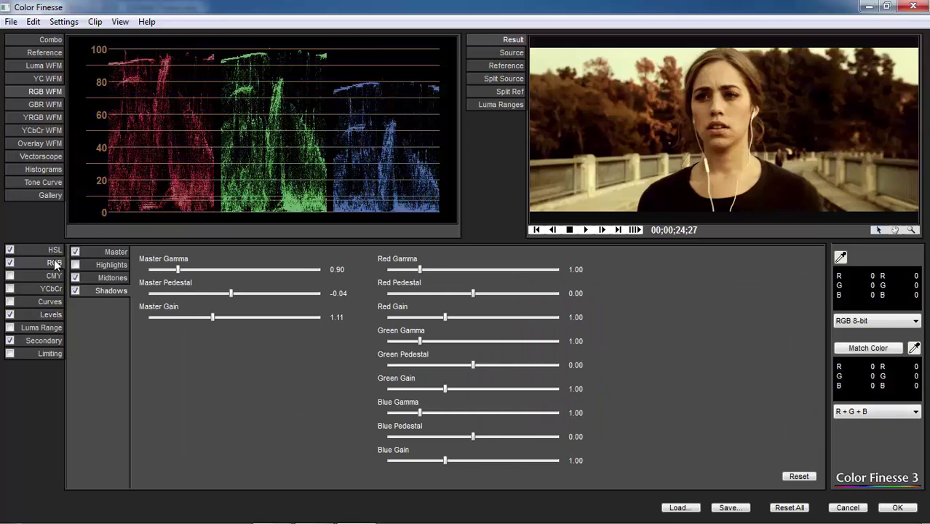
{"action": "left_click", "coordinate": [56, 250]}
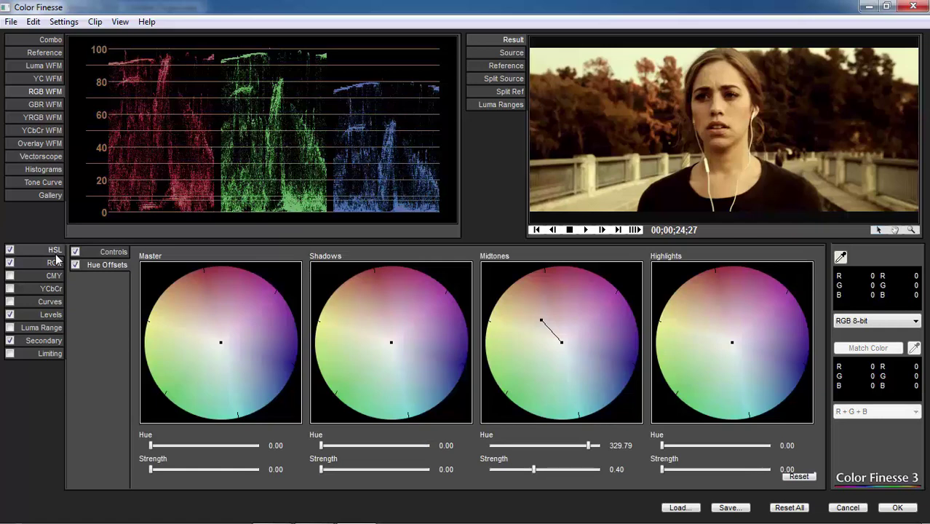
{"action": "left_click", "coordinate": [116, 252]}
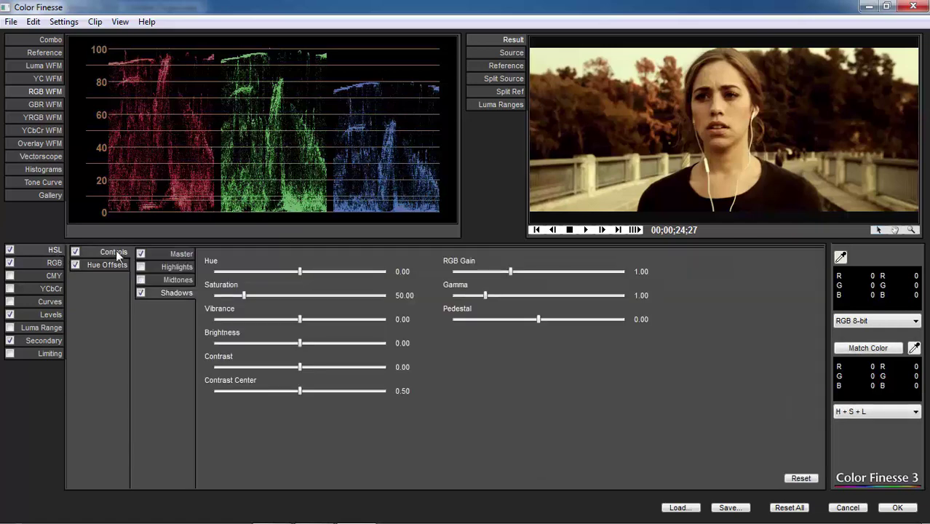
{"action": "left_click", "coordinate": [182, 292]}
{"action": "double_click", "coordinate": [411, 297]}
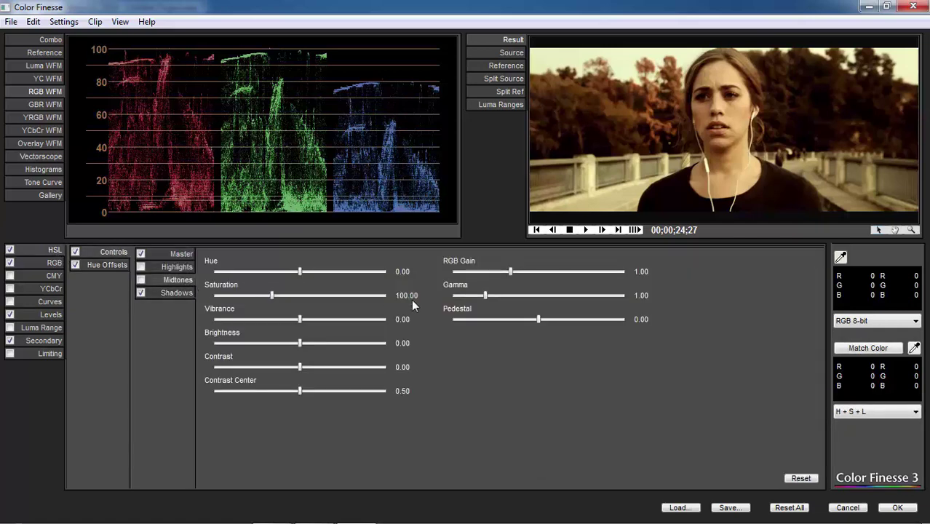
{"action": "key", "text": "BackSpace"}
{"action": "type", "text": "0"}
{"action": "key", "text": "Return"}
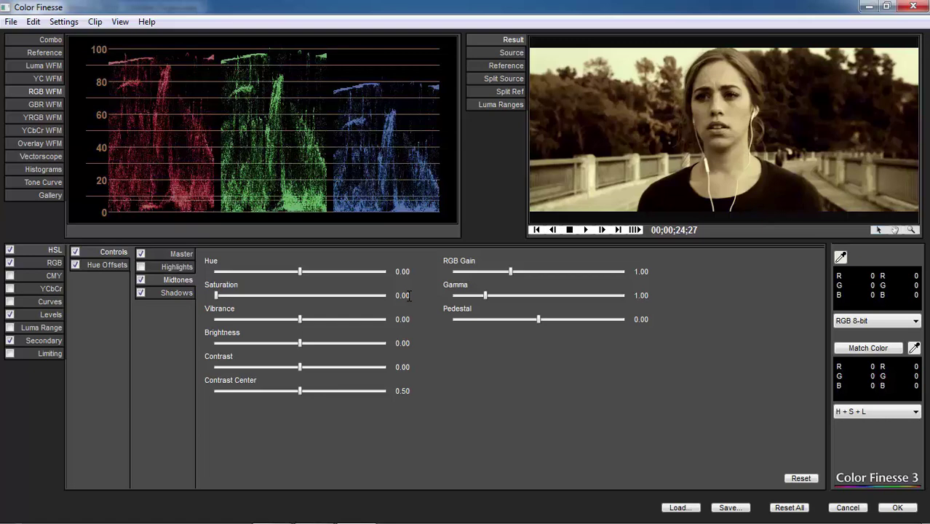
Step: Give the midtones RGB Gain 0.82, Gamma 1.48 and Pedestal -0.17, then toggle the correction to compare
{"action": "left_click_drag", "start_coordinate": [509, 271], "coordinate": [500, 272]}
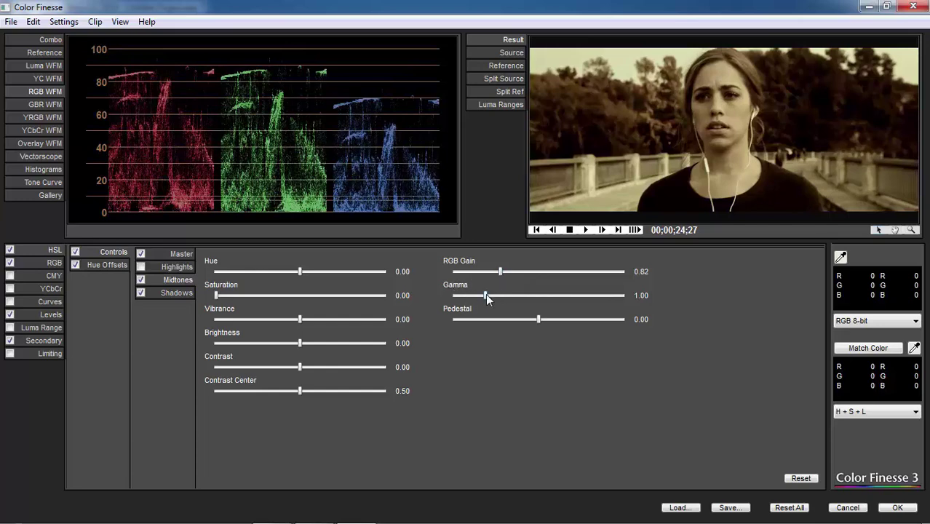
{"action": "left_click_drag", "start_coordinate": [487, 296], "coordinate": [500, 295]}
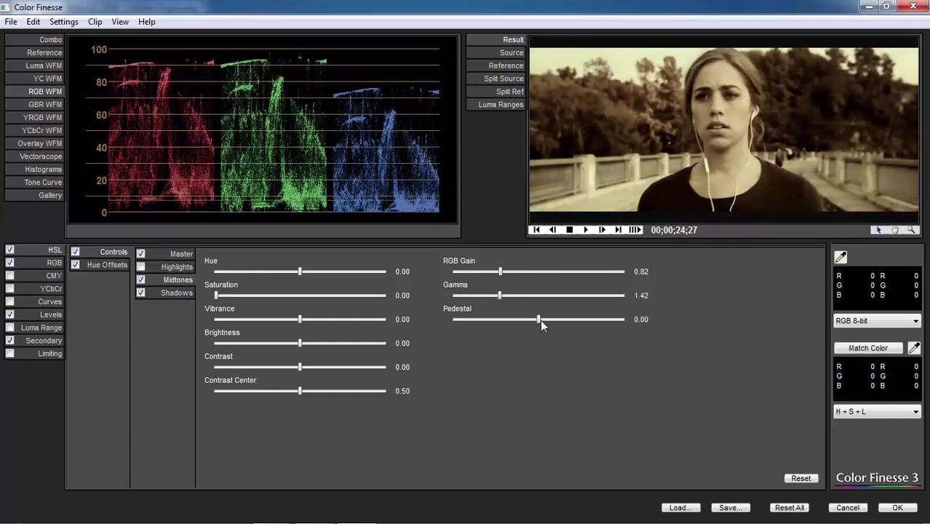
{"action": "left_click_drag", "start_coordinate": [538, 319], "coordinate": [503, 297]}
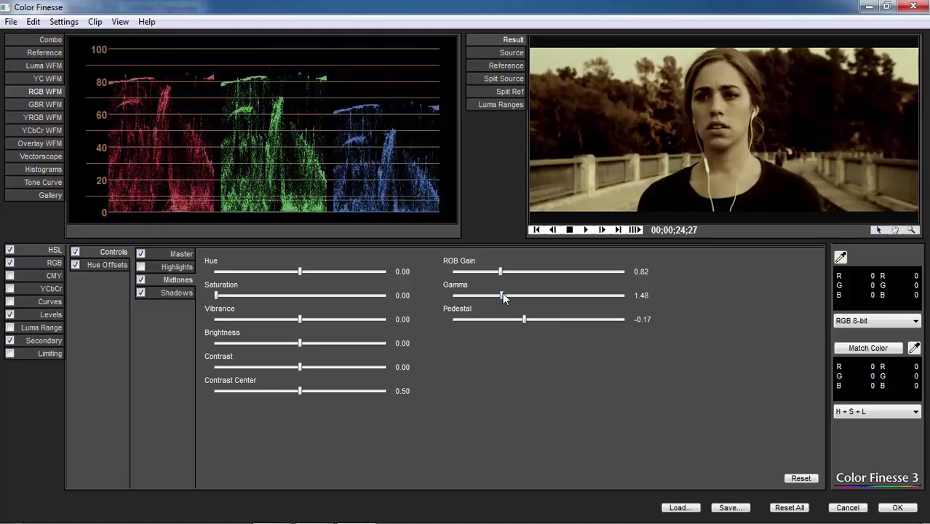
{"action": "left_click", "coordinate": [141, 281]}
{"action": "left_click", "coordinate": [142, 280]}
Step: Set the Shadows range to RGB Gain 0.82, Gamma 1.50 and Pedestal -0.04
{"action": "left_click", "coordinate": [174, 293]}
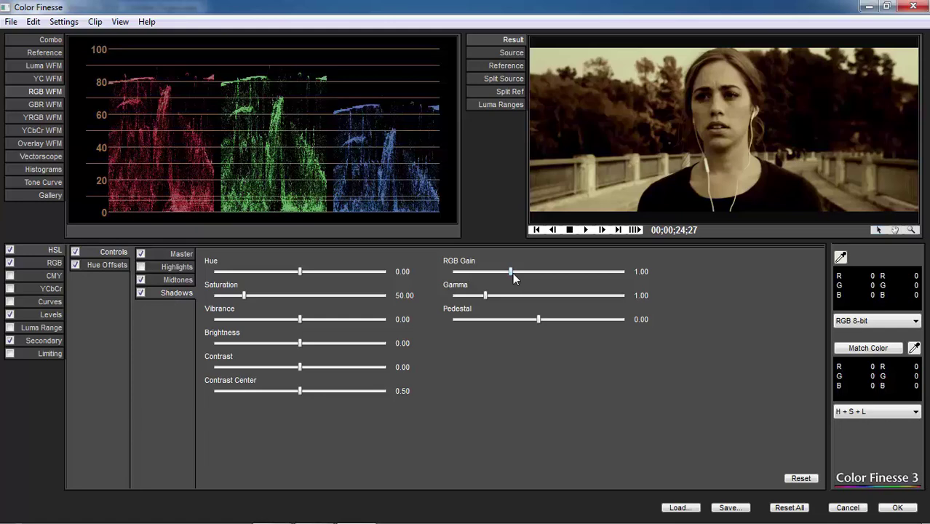
{"action": "left_click_drag", "start_coordinate": [512, 272], "coordinate": [500, 272]}
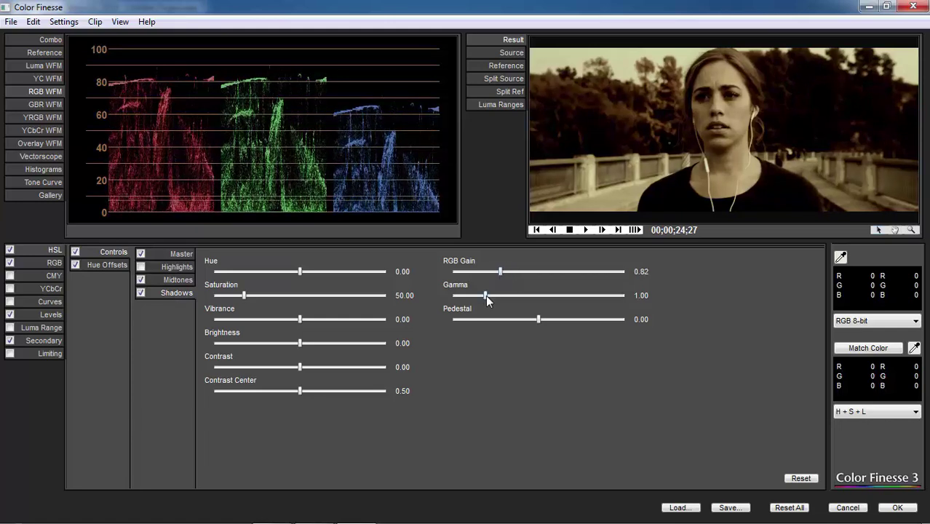
{"action": "left_click_drag", "start_coordinate": [485, 295], "coordinate": [502, 296]}
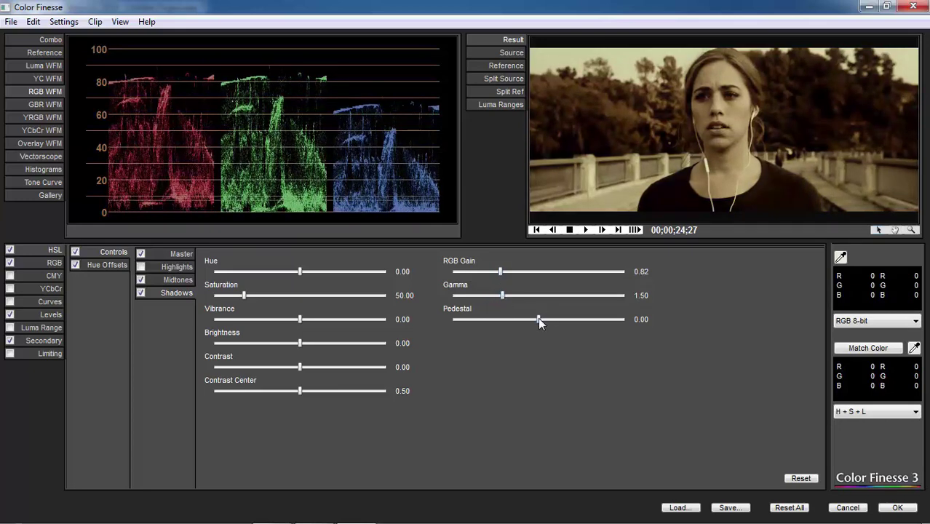
{"action": "left_click_drag", "start_coordinate": [539, 323], "coordinate": [536, 324]}
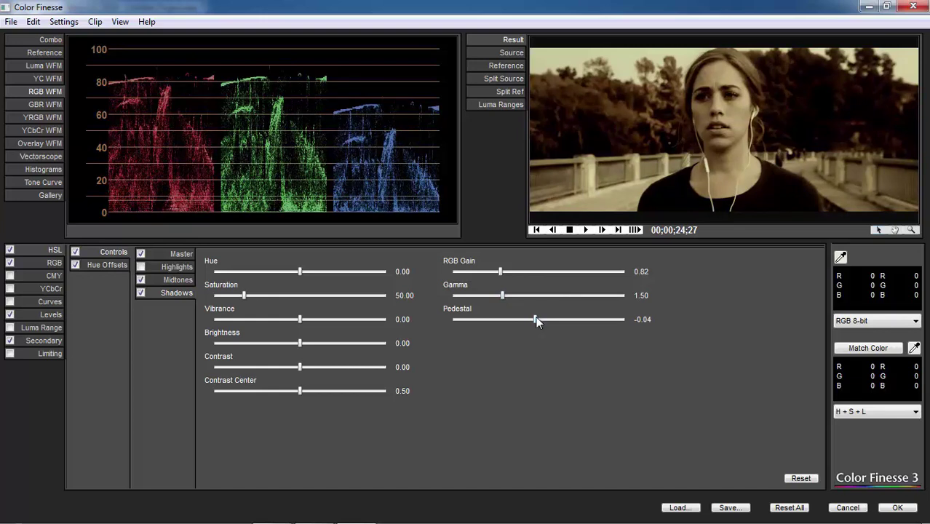
Step: Apply the grade and blend the top layer in Soft Light at 50% opacity
{"action": "left_click", "coordinate": [897, 507]}
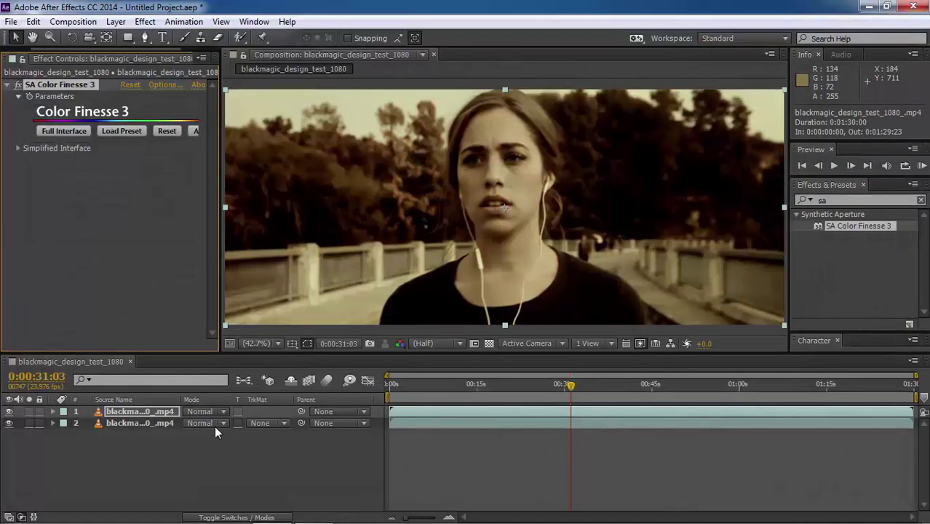
{"action": "left_click", "coordinate": [211, 423]}
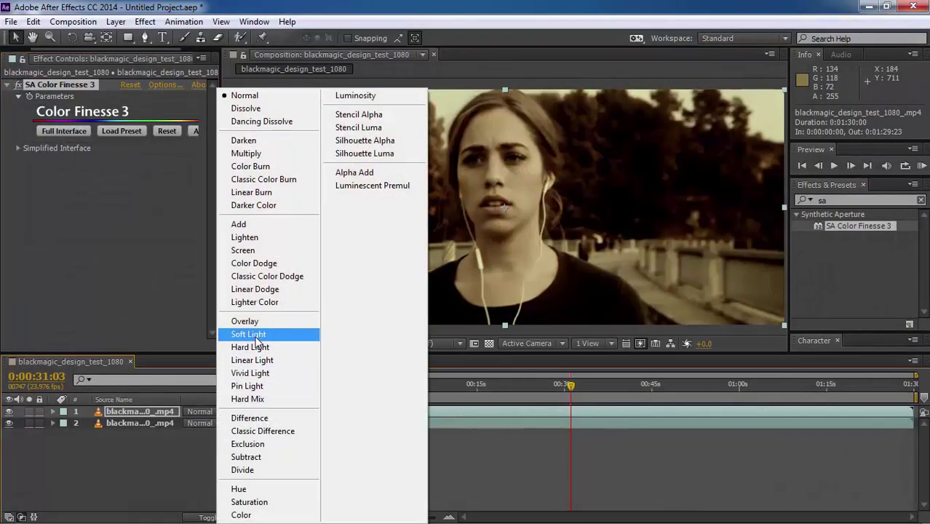
{"action": "left_click", "coordinate": [255, 336]}
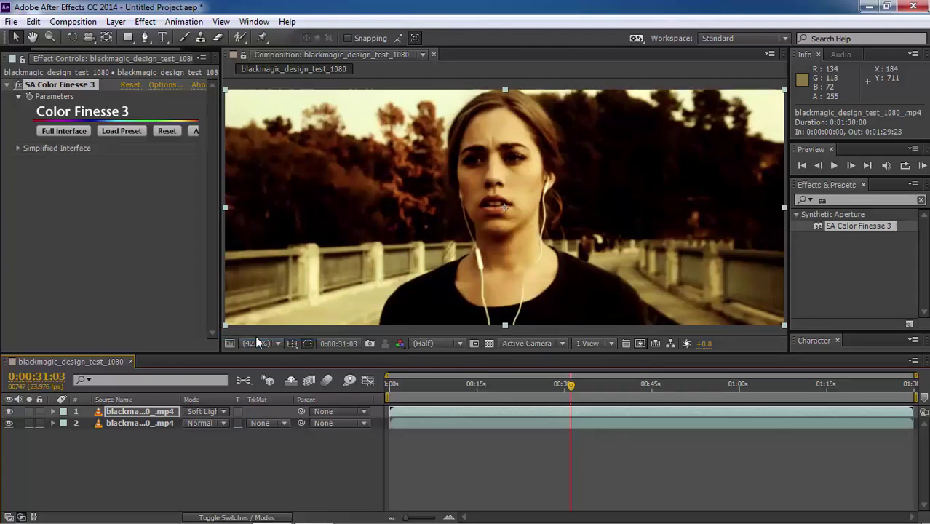
{"action": "key", "text": "t"}
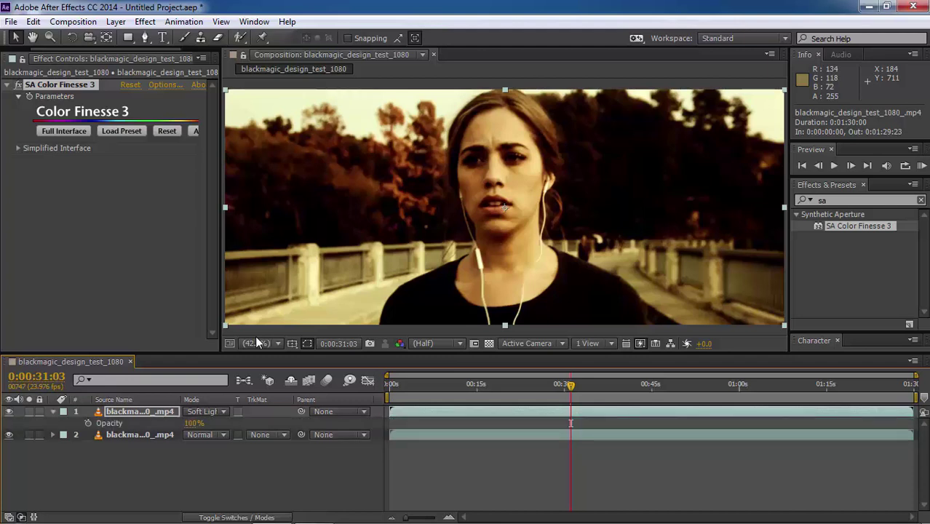
{"action": "left_click", "coordinate": [194, 423]}
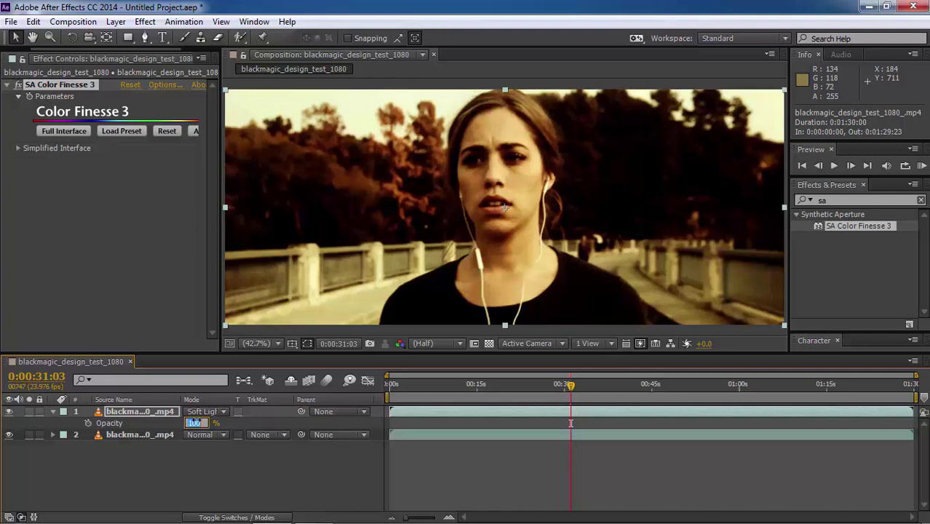
{"action": "type", "text": "50"}
{"action": "key", "text": "Return"}
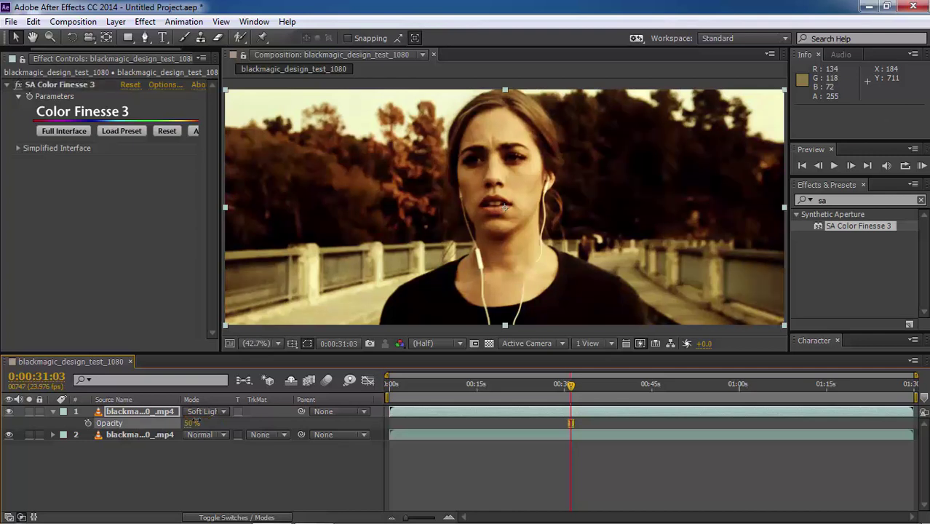
Step: Toggle the top layer's visibility to compare the look with and without it
{"action": "left_click", "coordinate": [10, 412]}
{"action": "left_click", "coordinate": [10, 412]}
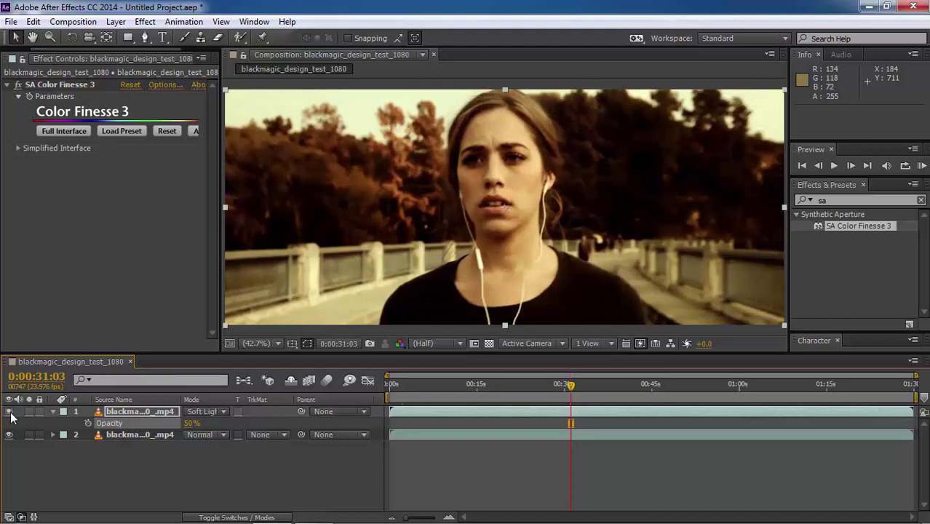
{"action": "left_click", "coordinate": [9, 412]}
{"action": "left_click", "coordinate": [9, 412]}
Step: Open Solid Settings for a new 1920×810 px solid via Layer > New > Solid
{"action": "left_click", "coordinate": [116, 21]}
{"action": "mouse_move", "coordinate": [169, 16]}
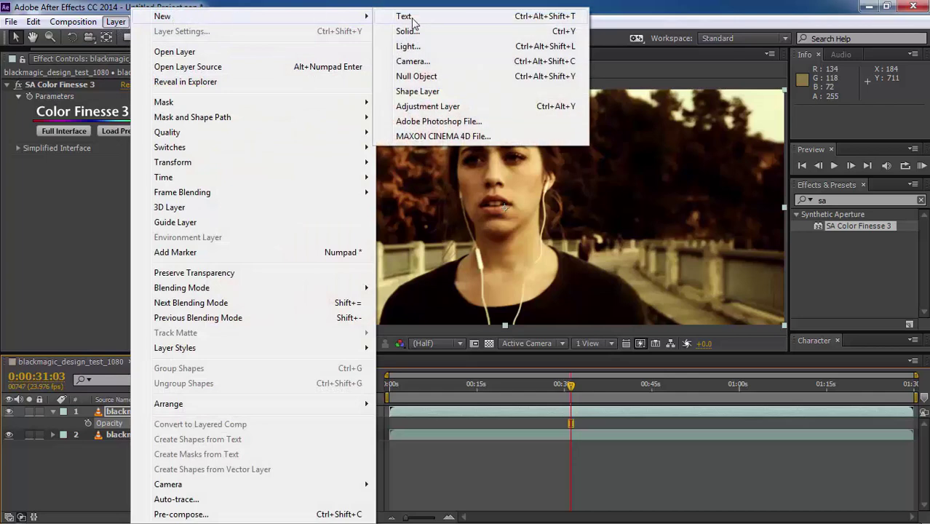
{"action": "left_click", "coordinate": [422, 31]}
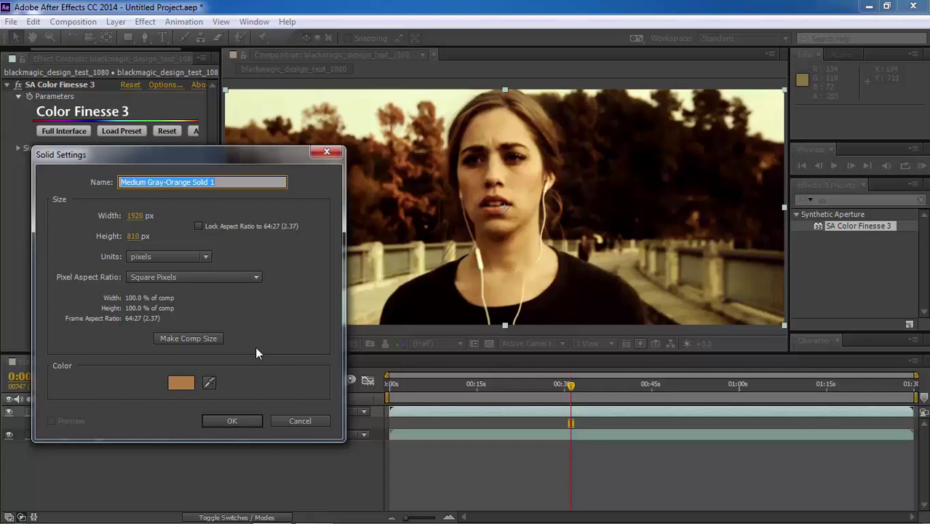
Step: Cancel the new solid, deselect the footage layer and collapse its Opacity property
{"action": "left_click", "coordinate": [281, 421]}
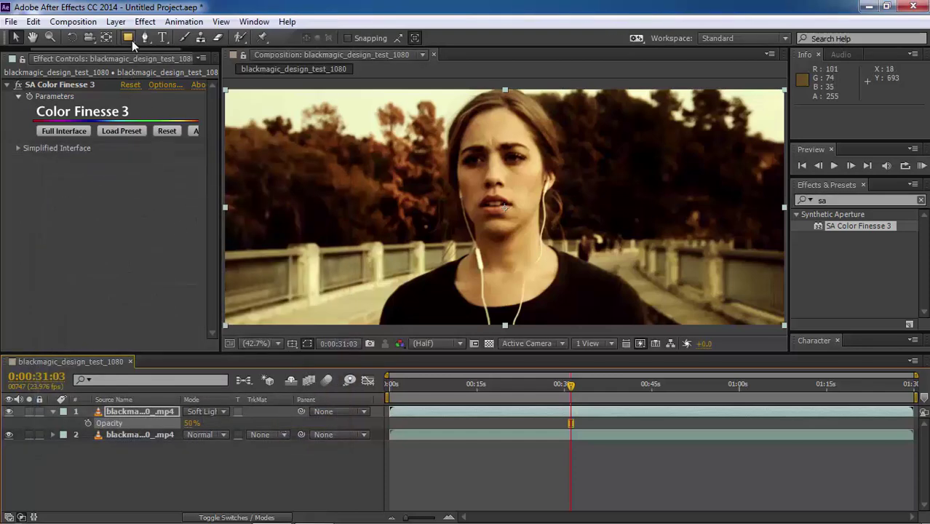
{"action": "left_click", "coordinate": [146, 451]}
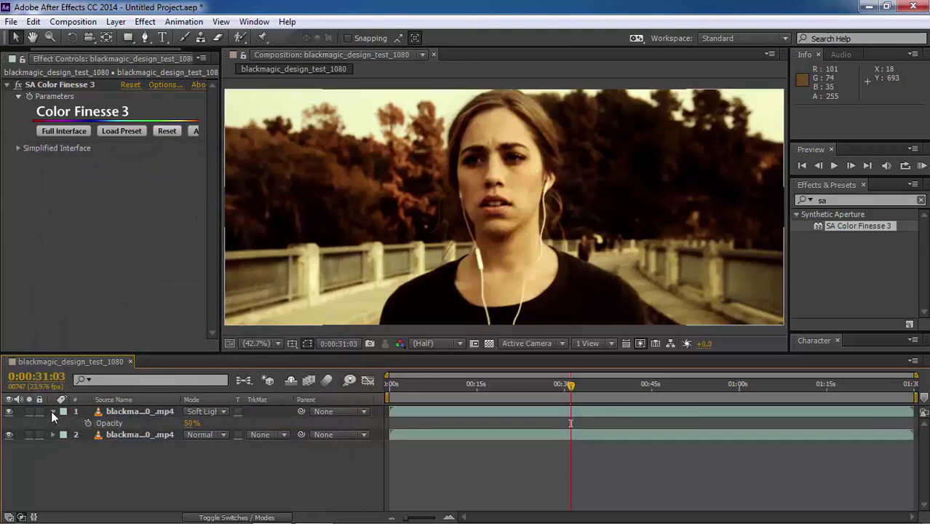
{"action": "left_click", "coordinate": [52, 411]}
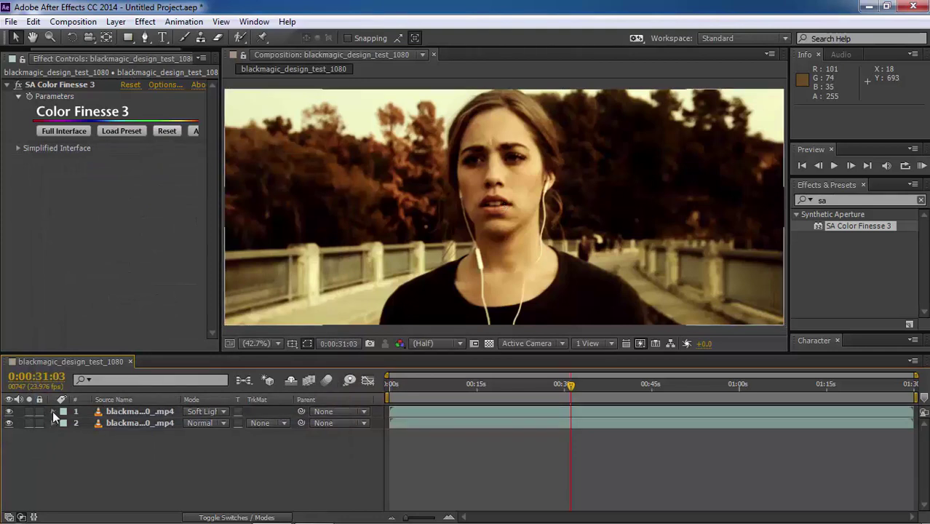
Step: Add a full-frame rectangle shape layer and bring up its fill options
{"action": "double_click", "coordinate": [131, 38]}
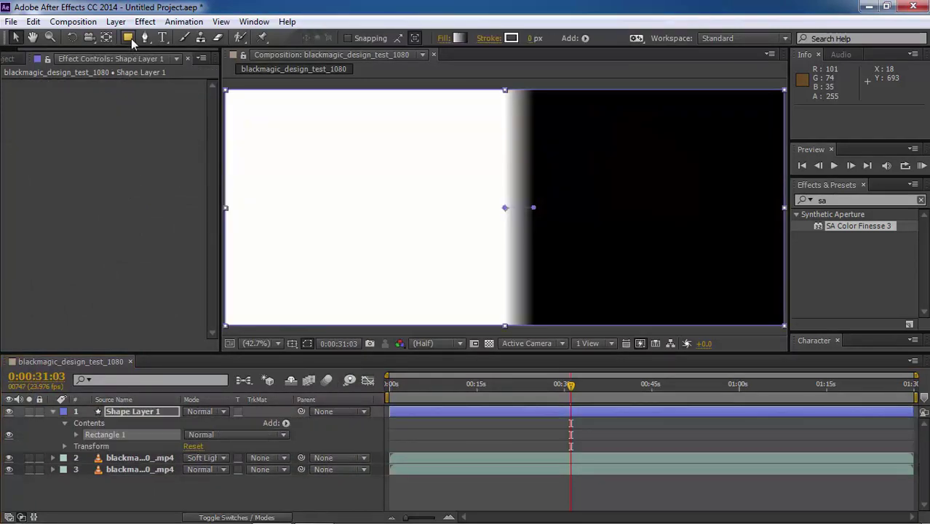
{"action": "key", "text": "v"}
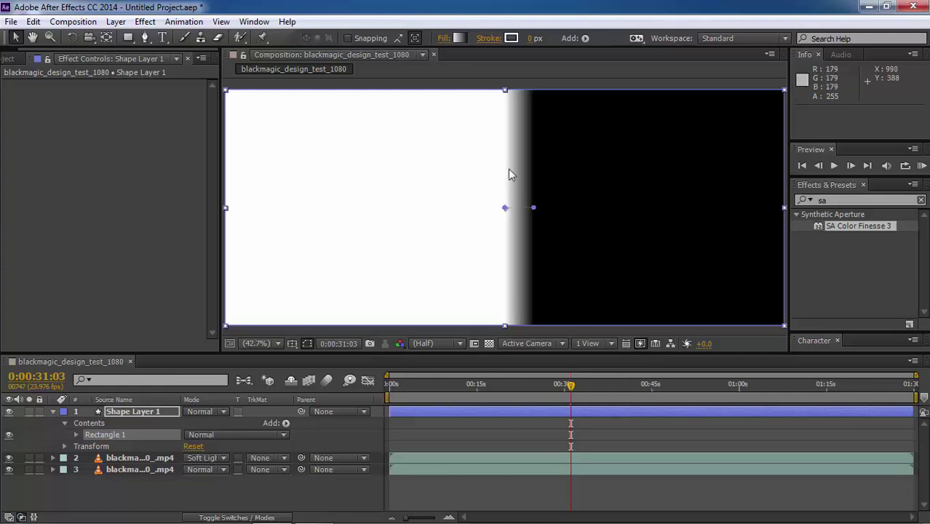
{"action": "left_click", "coordinate": [446, 41]}
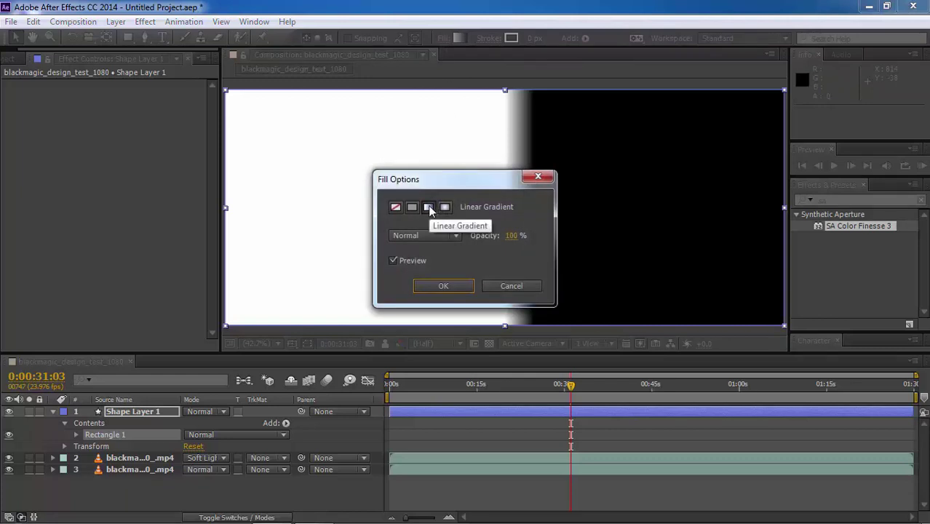
Step: Confirm a Linear Gradient fill and open Gradient Fill 1's gradient editor
{"action": "left_click", "coordinate": [447, 291]}
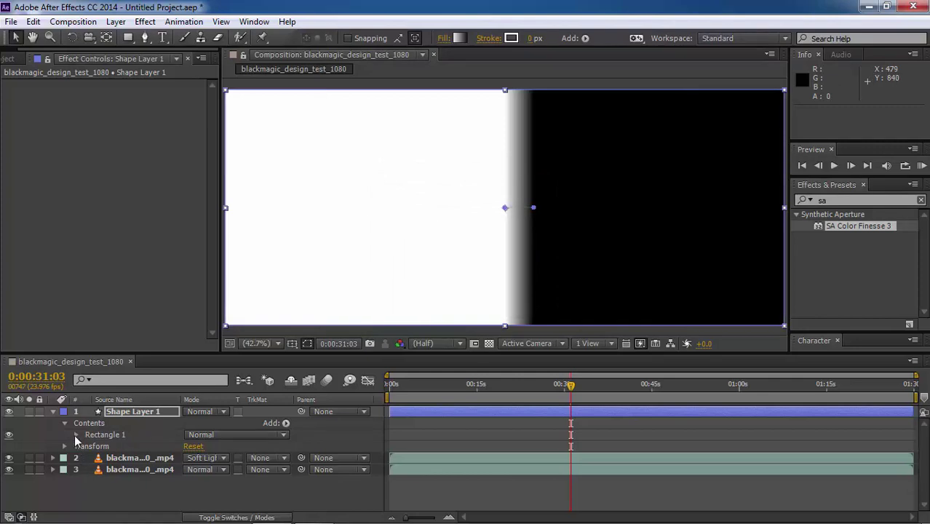
{"action": "left_click", "coordinate": [76, 434]}
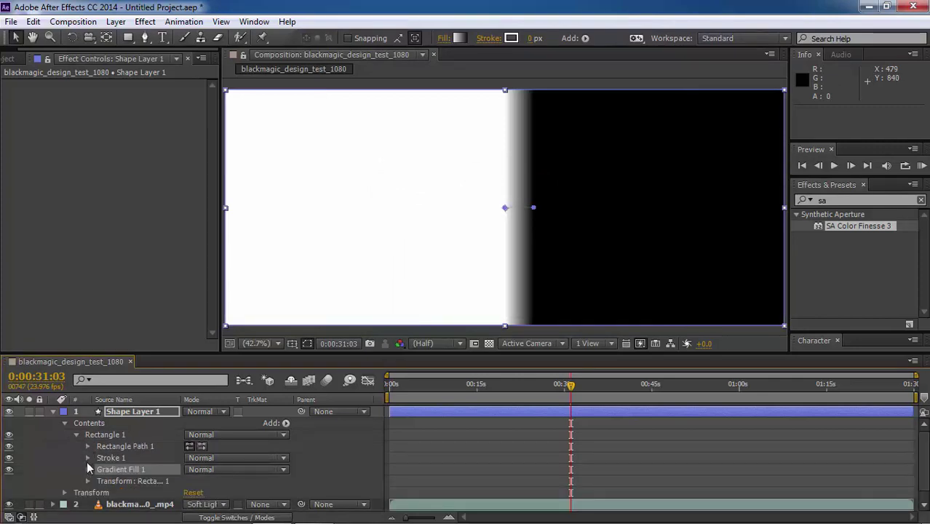
{"action": "left_click", "coordinate": [88, 469]}
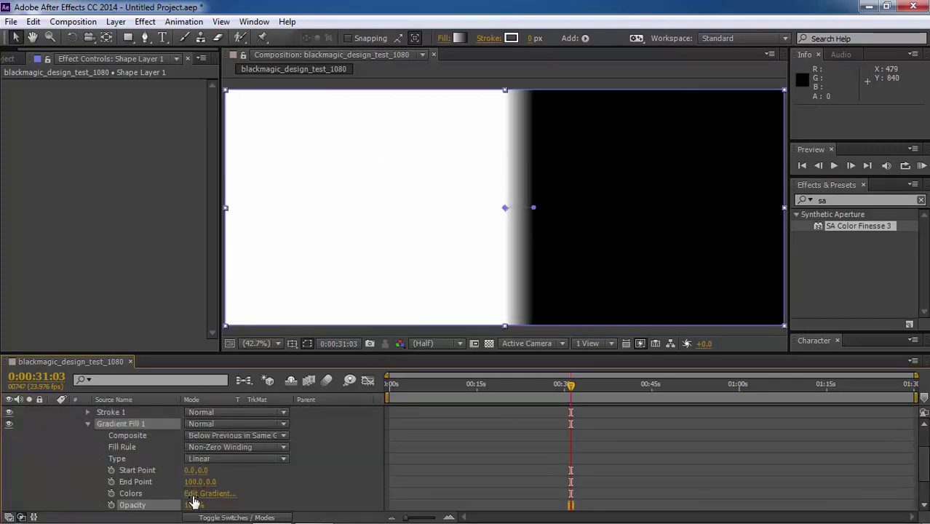
{"action": "left_click", "coordinate": [194, 495]}
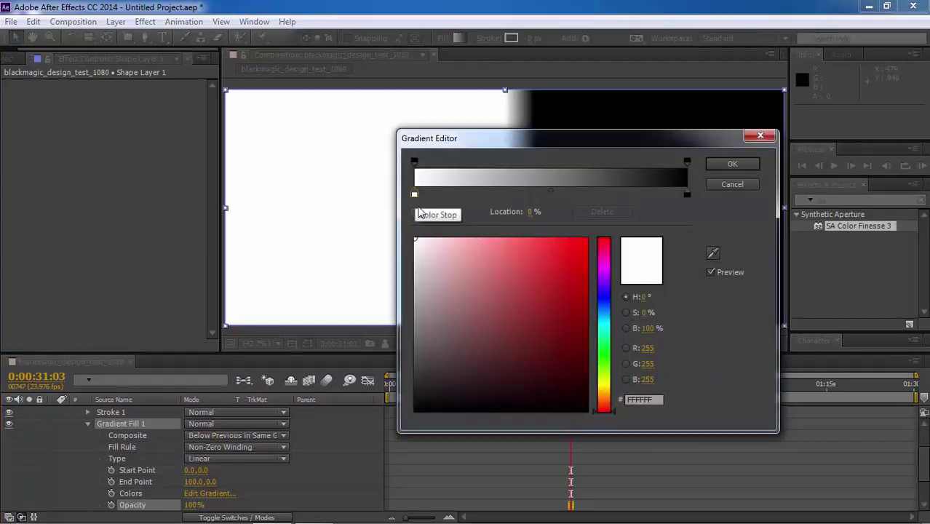
Step: Make the gradient run from black on the left to gold (B3883E) on the right
{"action": "left_click_drag", "start_coordinate": [417, 399], "coordinate": [422, 416]}
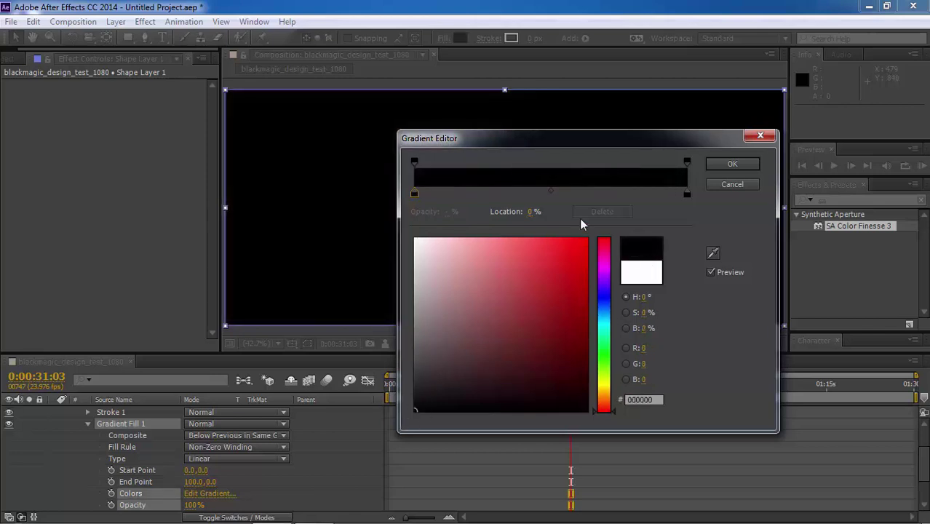
{"action": "left_click", "coordinate": [687, 195]}
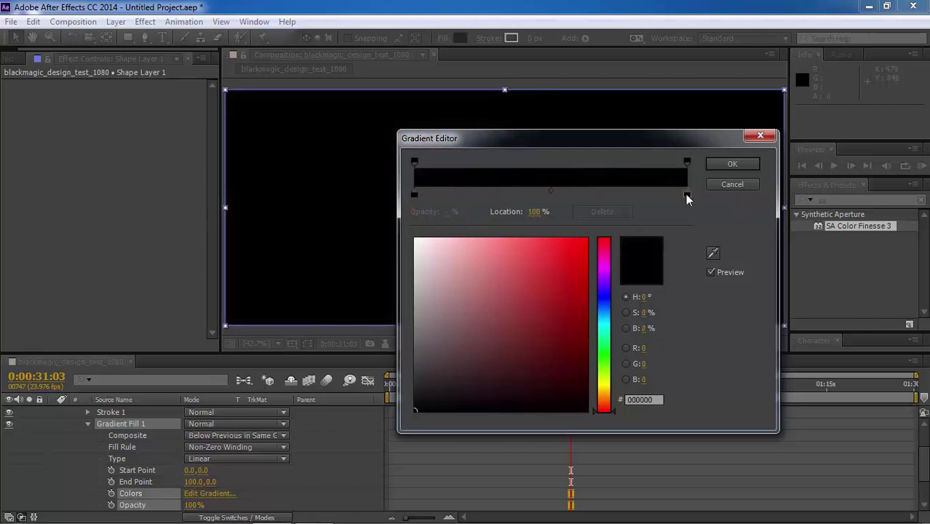
{"action": "left_click", "coordinate": [611, 393]}
{"action": "left_click_drag", "start_coordinate": [536, 297], "coordinate": [516, 293]}
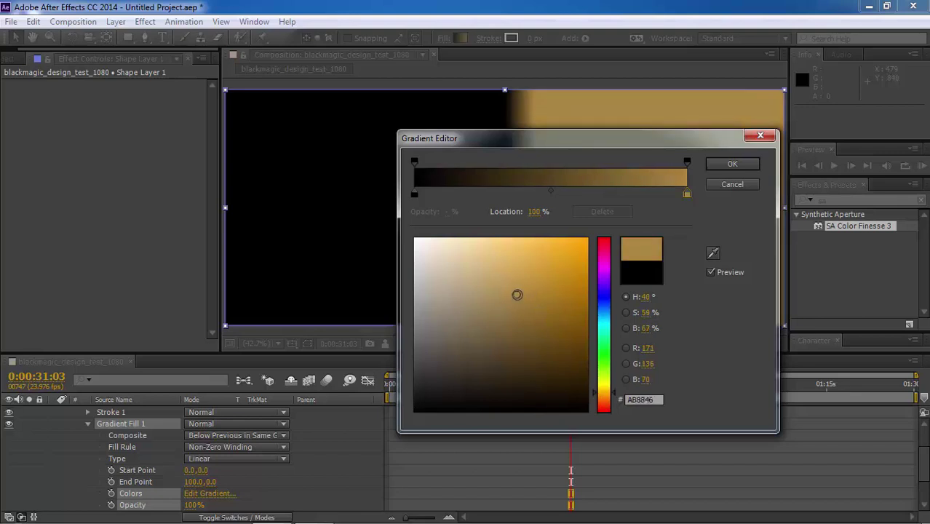
{"action": "left_click", "coordinate": [528, 295]}
{"action": "left_click", "coordinate": [730, 165]}
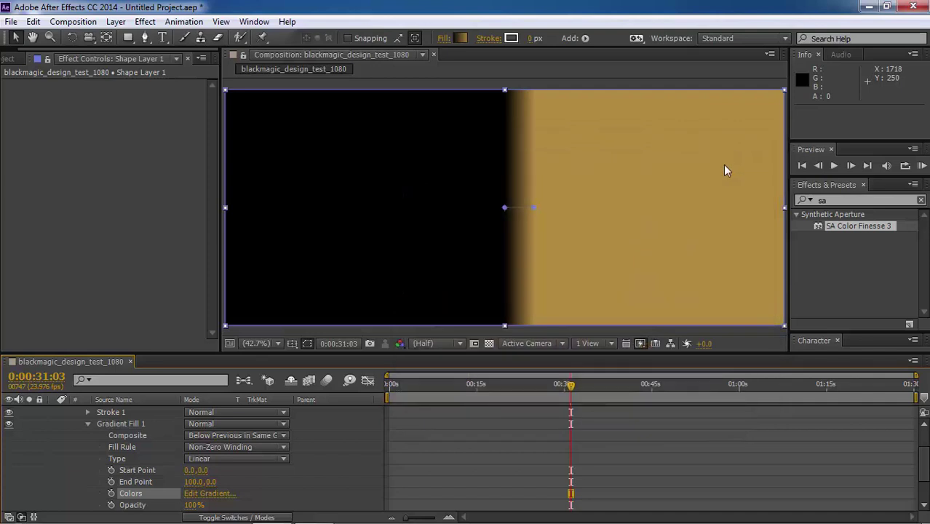
Step: Move the gradient handles to Start 8.0,416.0 and End 0.0,-412.0, then fit the viewer
{"action": "scroll", "coordinate": [517, 235], "scroll_direction": "down", "scroll_amount": 2}
{"action": "scroll", "coordinate": [518, 235], "scroll_direction": "down", "scroll_amount": 1}
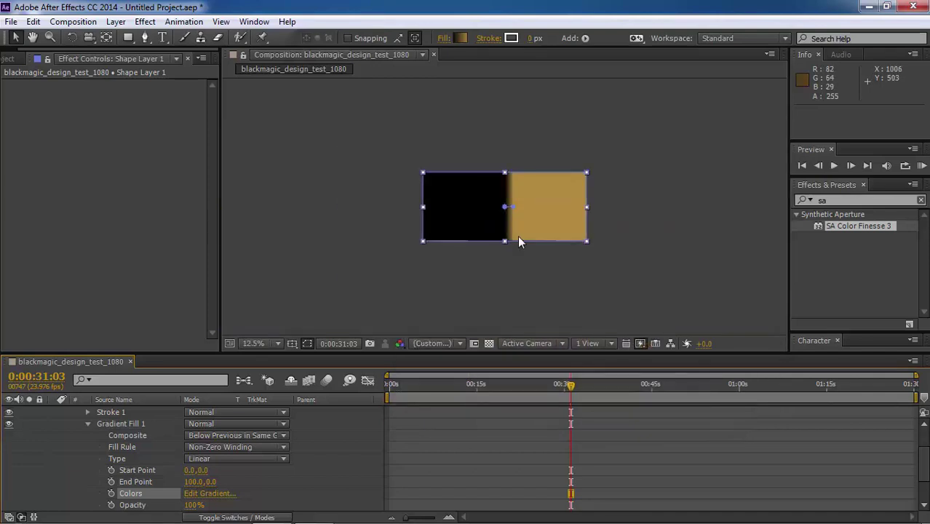
{"action": "scroll", "coordinate": [517, 235], "scroll_direction": "up", "scroll_amount": 1}
{"action": "left_click_drag", "start_coordinate": [522, 208], "coordinate": [504, 138]}
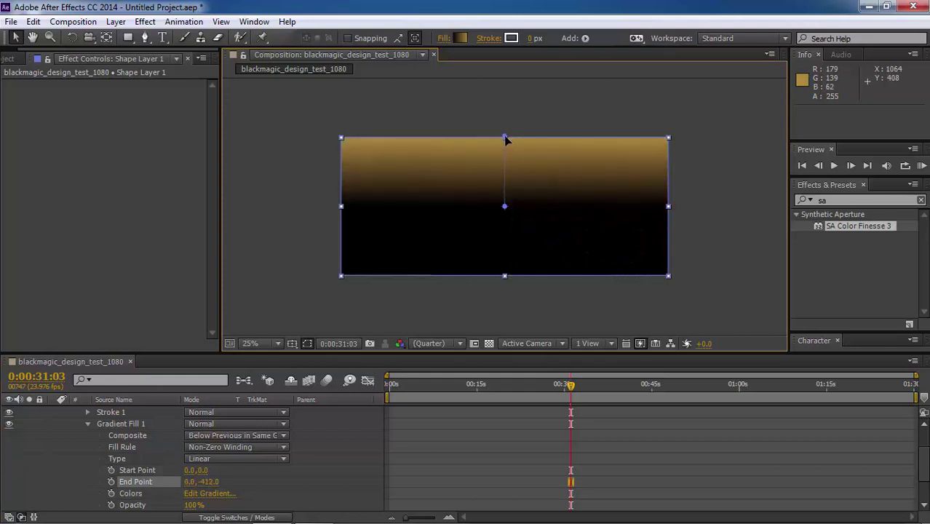
{"action": "left_click_drag", "start_coordinate": [505, 216], "coordinate": [507, 281]}
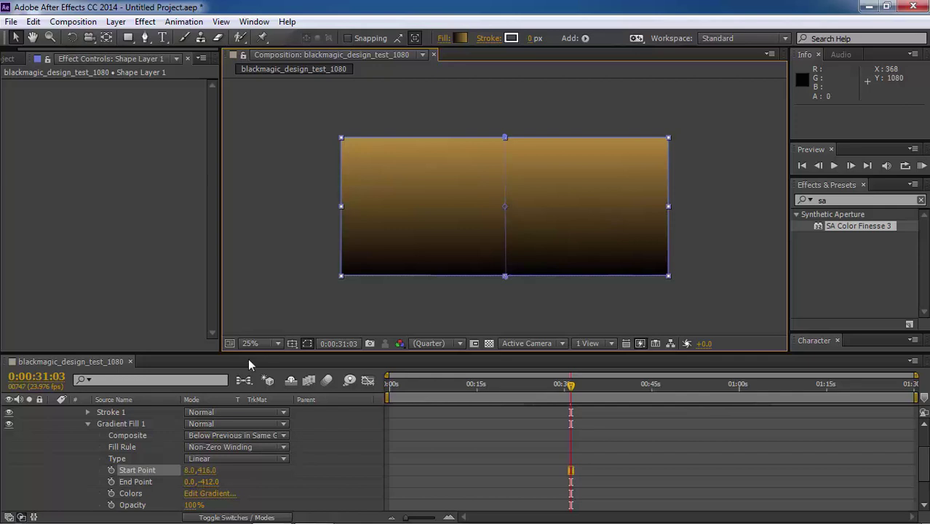
{"action": "left_click", "coordinate": [276, 343]}
{"action": "left_click", "coordinate": [266, 97]}
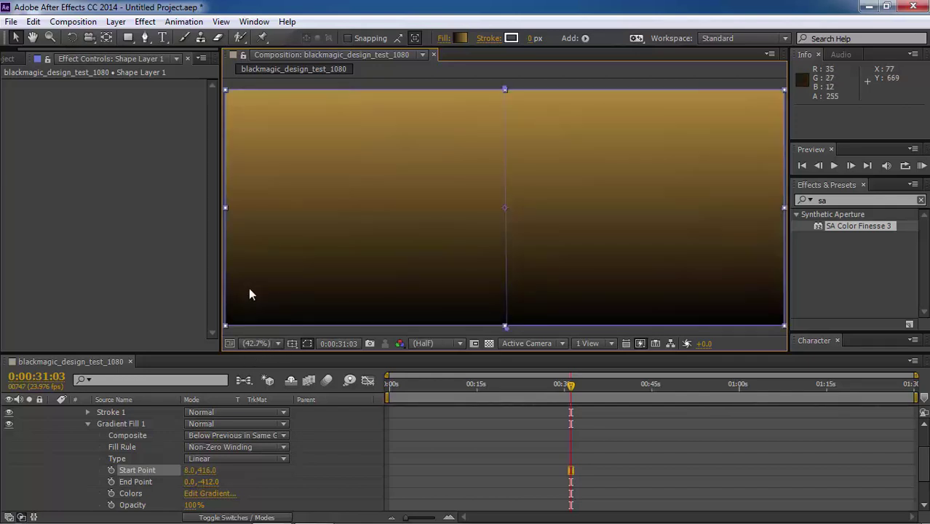
{"action": "scroll", "coordinate": [88, 417], "scroll_direction": "up", "scroll_amount": 2}
Step: Set Shape Layer 1 to Soft Light mode with 40% opacity, then deselect it
{"action": "left_click", "coordinate": [65, 422]}
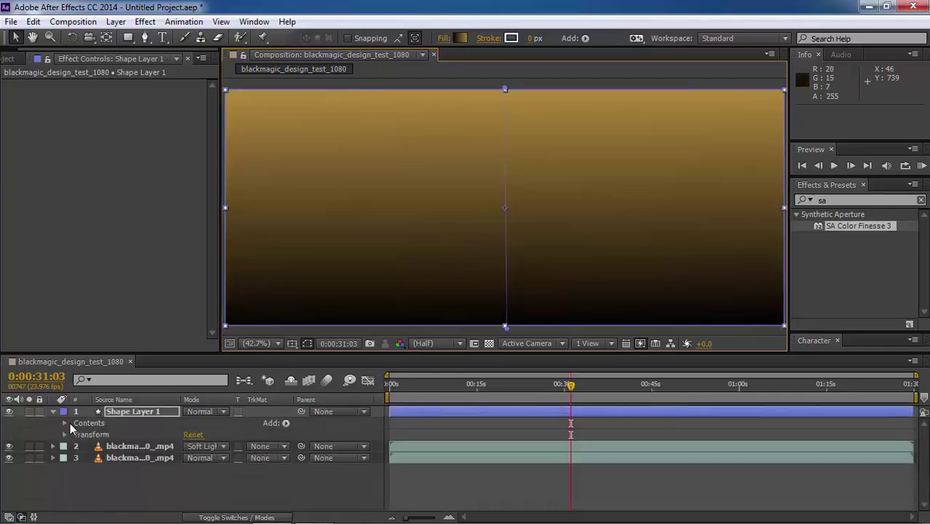
{"action": "left_click", "coordinate": [199, 411]}
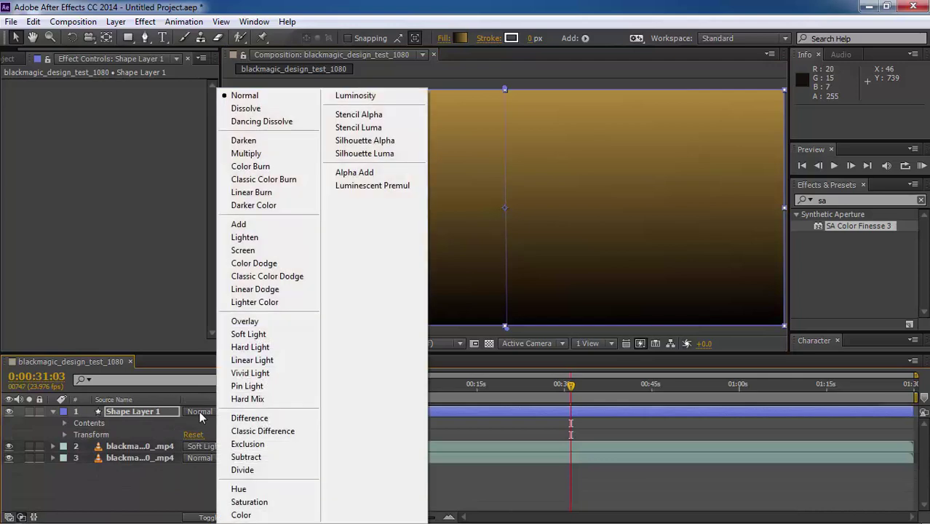
{"action": "left_click", "coordinate": [266, 334]}
{"action": "key", "text": "t"}
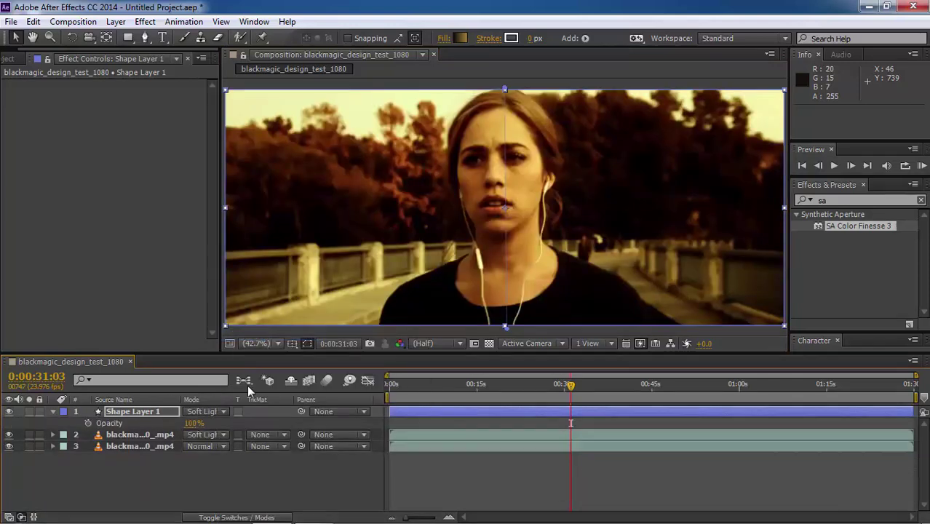
{"action": "left_click", "coordinate": [194, 423]}
{"action": "type", "text": "40"}
{"action": "key", "text": "Return"}
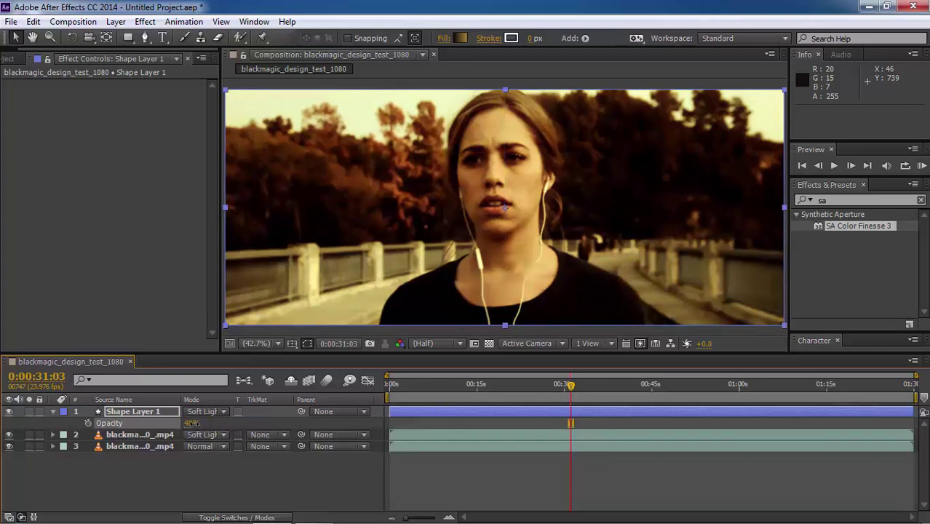
{"action": "left_click", "coordinate": [408, 468]}
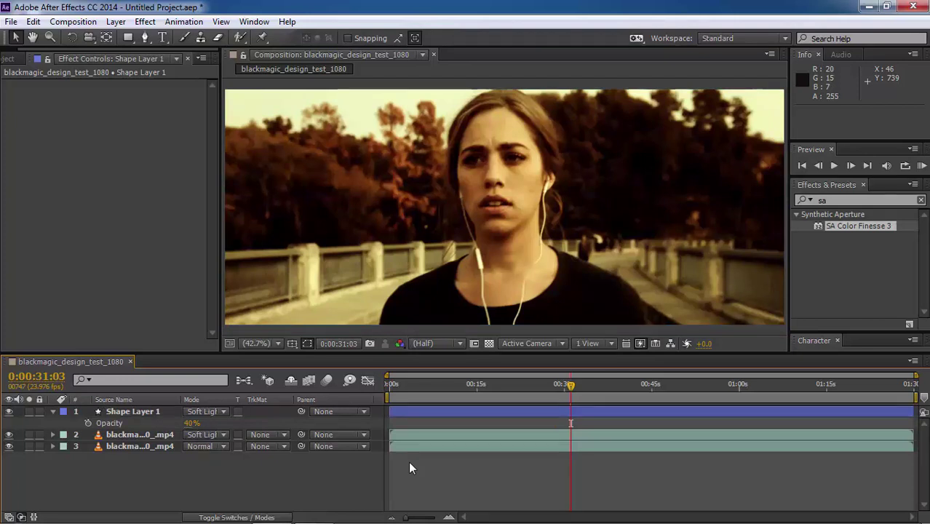
Step: Toggle the gradient overlay to compare, then check frames near 2, 31, 46 and 43 seconds
{"action": "left_click", "coordinate": [12, 412]}
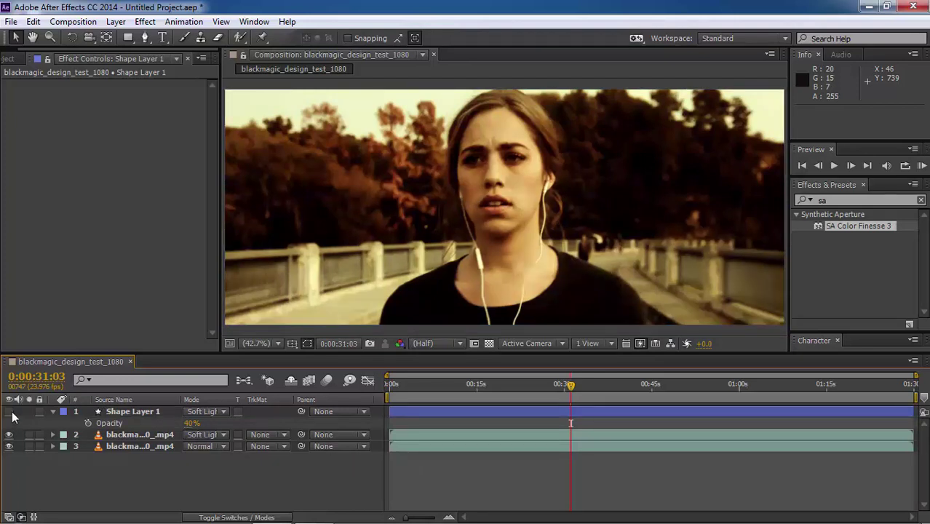
{"action": "left_click", "coordinate": [11, 412]}
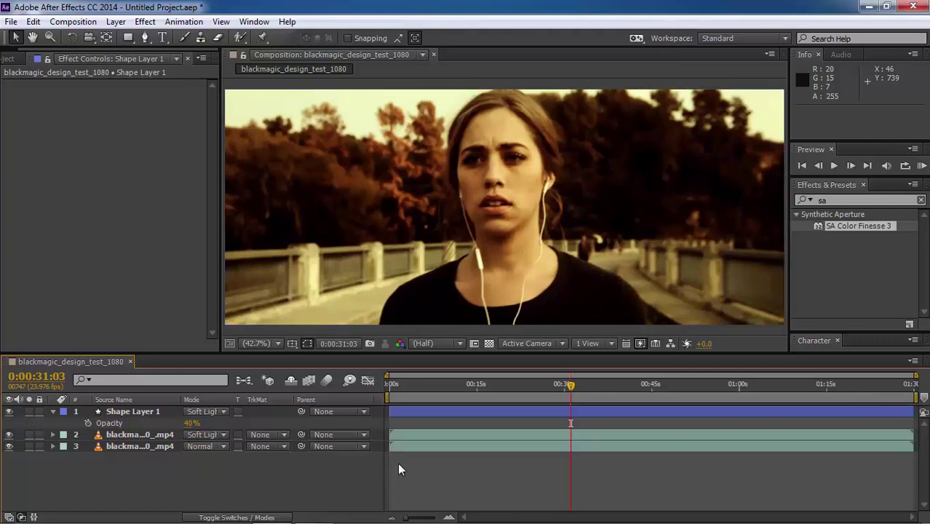
{"action": "left_click", "coordinate": [405, 385]}
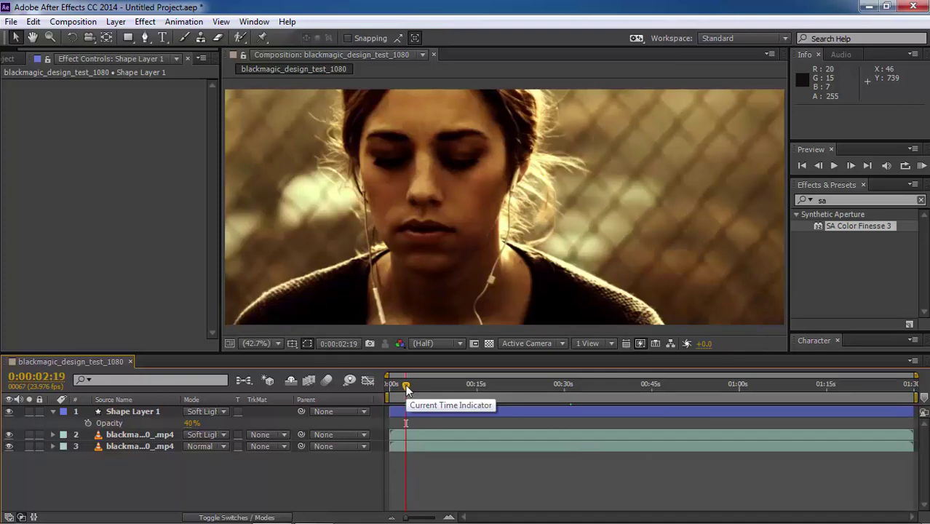
{"action": "left_click", "coordinate": [575, 391]}
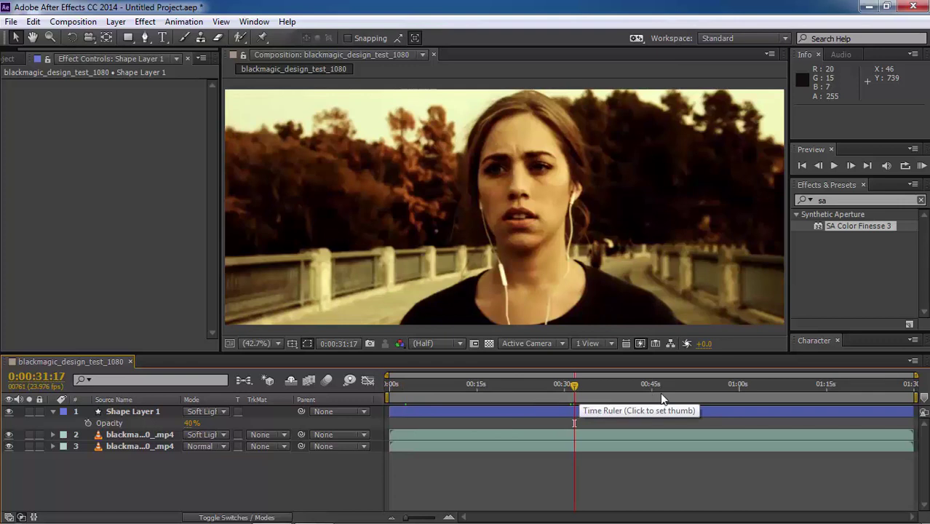
{"action": "left_click", "coordinate": [660, 391]}
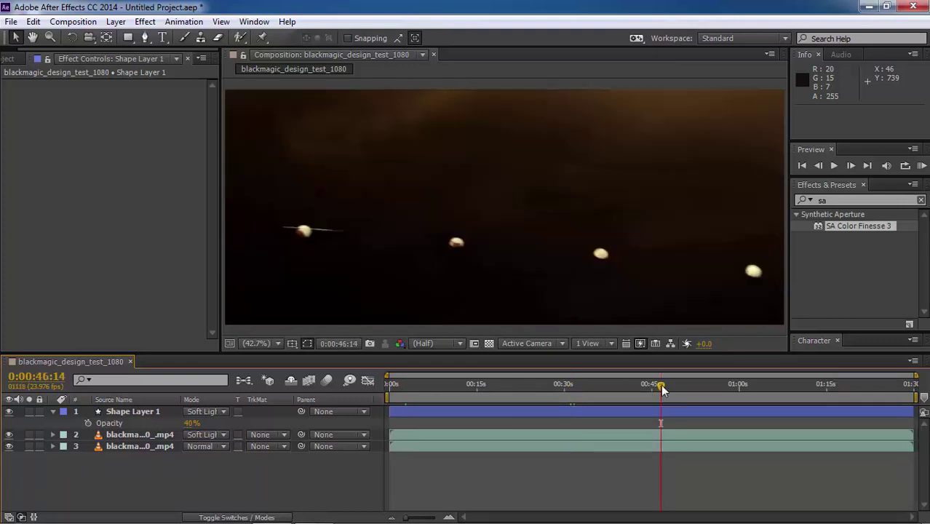
{"action": "left_click_drag", "start_coordinate": [661, 387], "coordinate": [640, 388]}
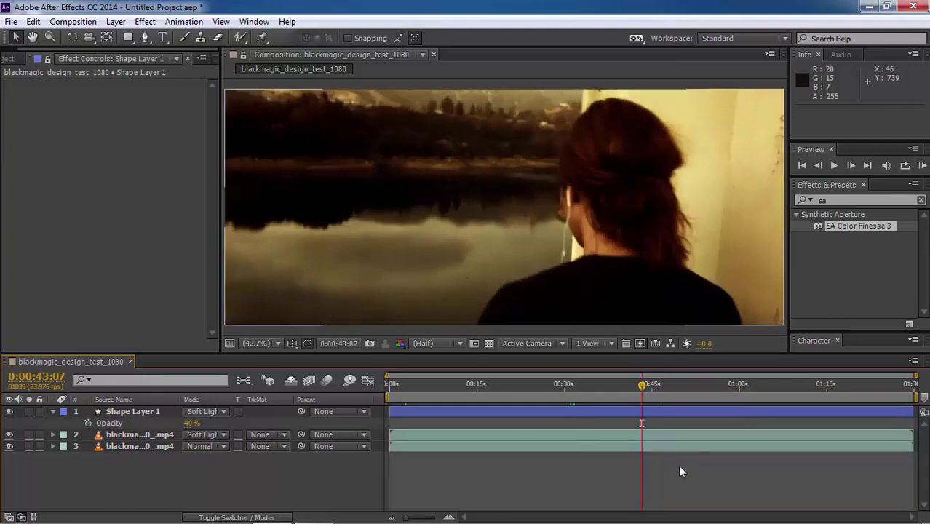